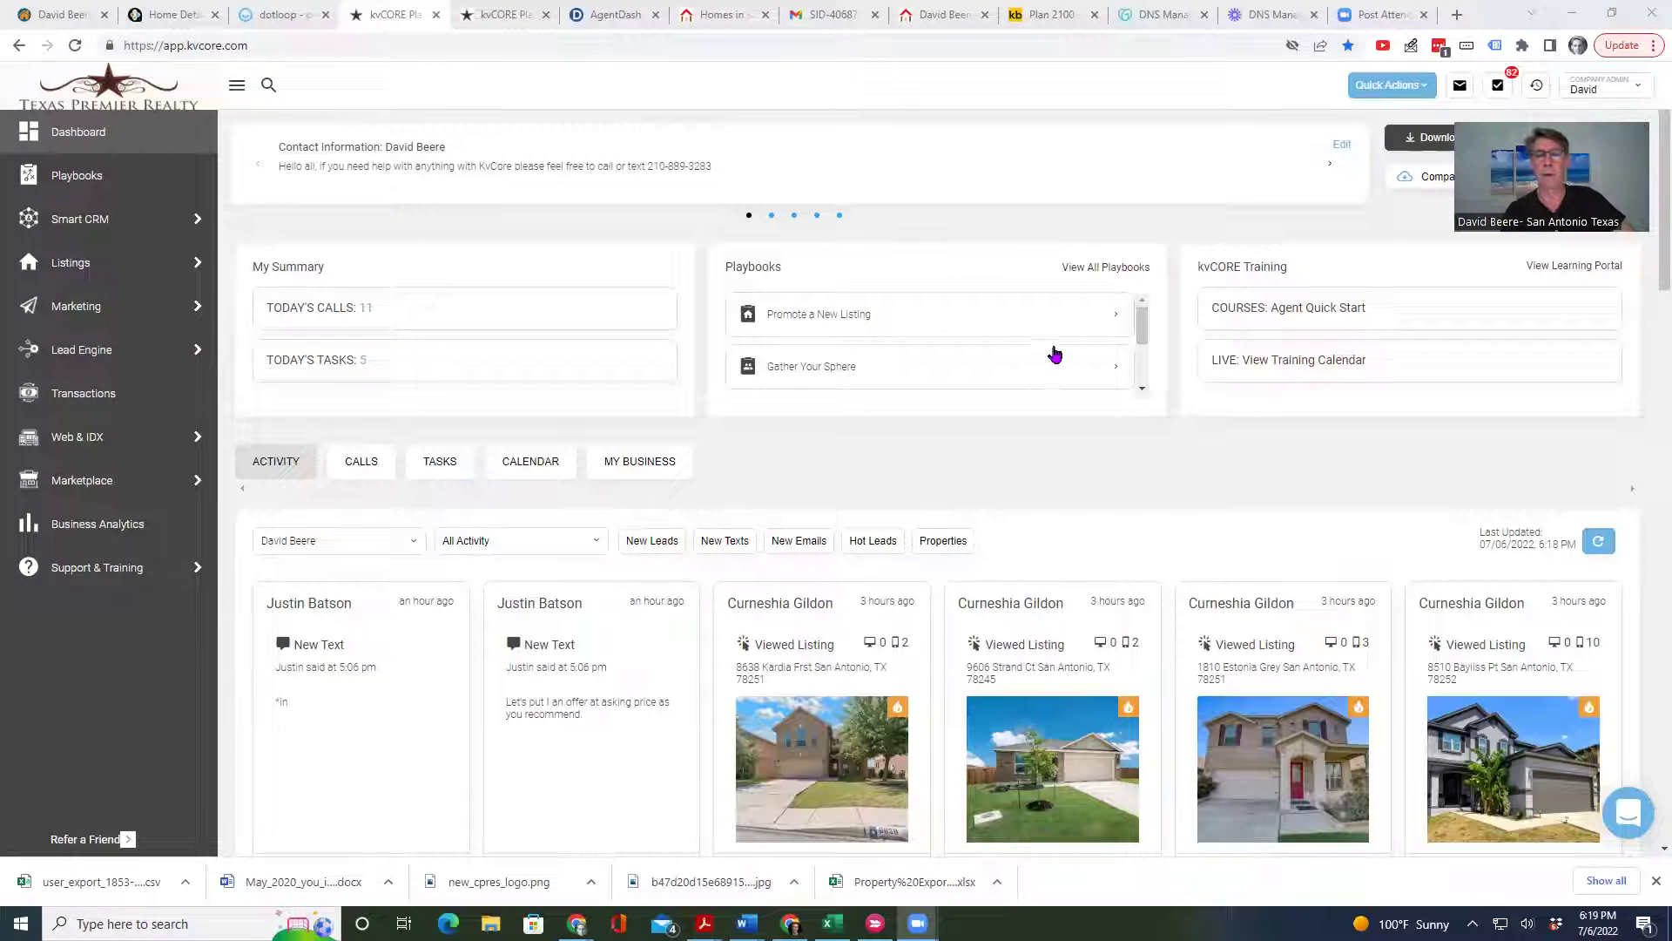
# Open the Promote a Listing playbook from the Playbooks widget
pyautogui.scroll(-3, 1053, 353)
pyautogui.scroll(3, 1053, 354)
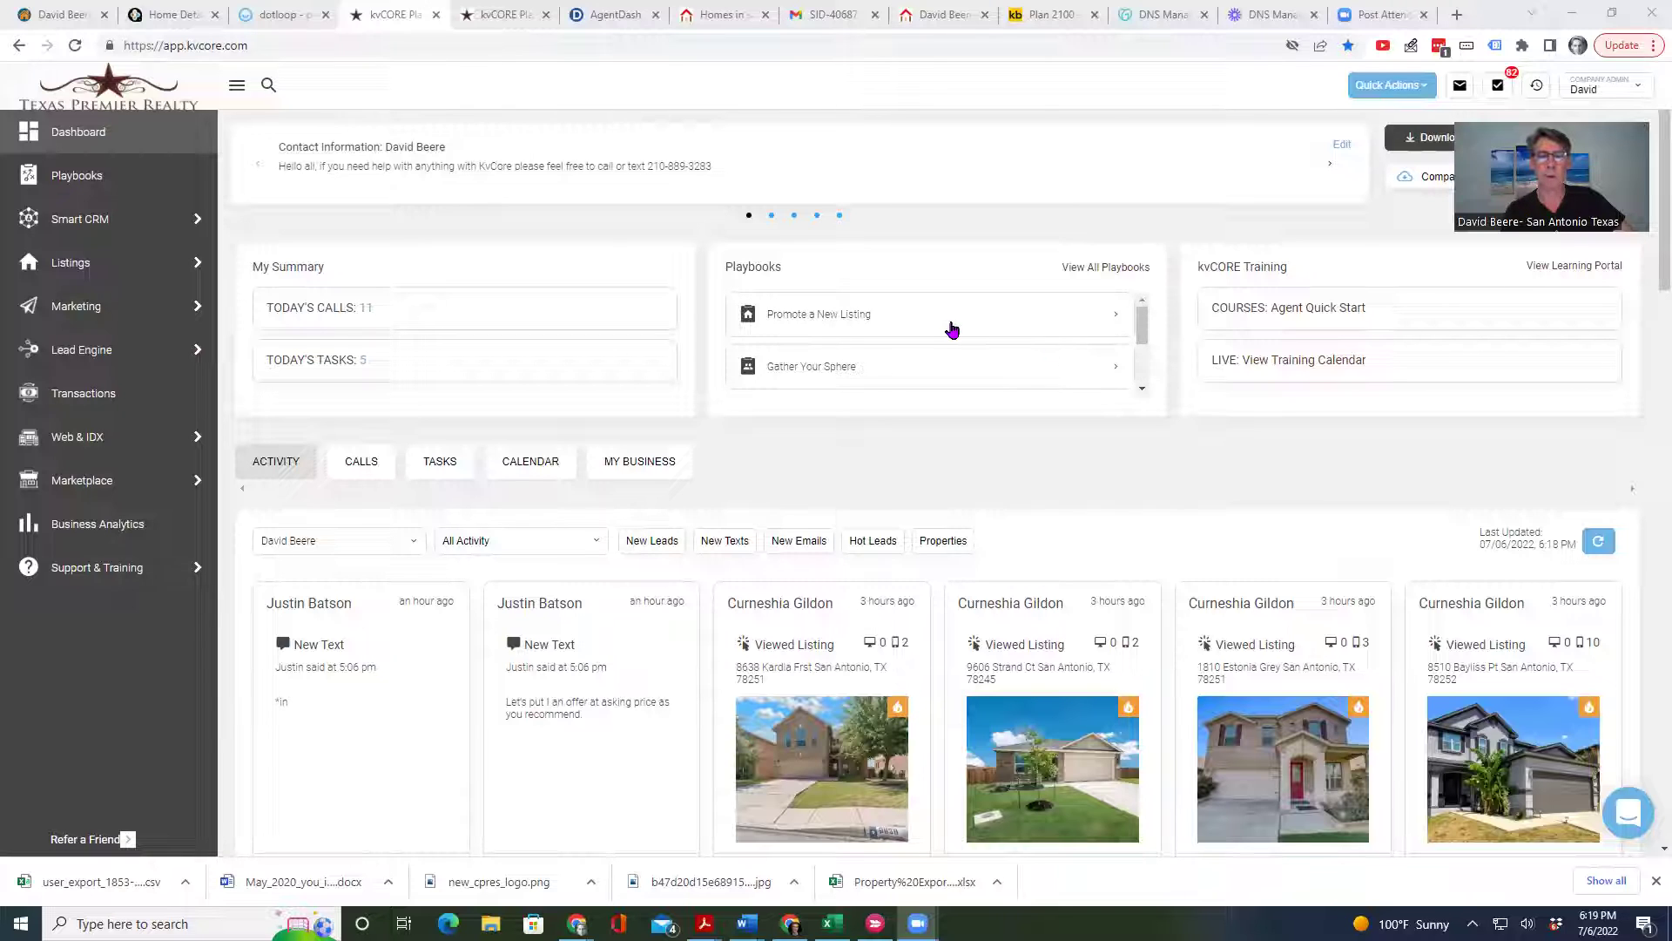
pyautogui.click(868, 321)
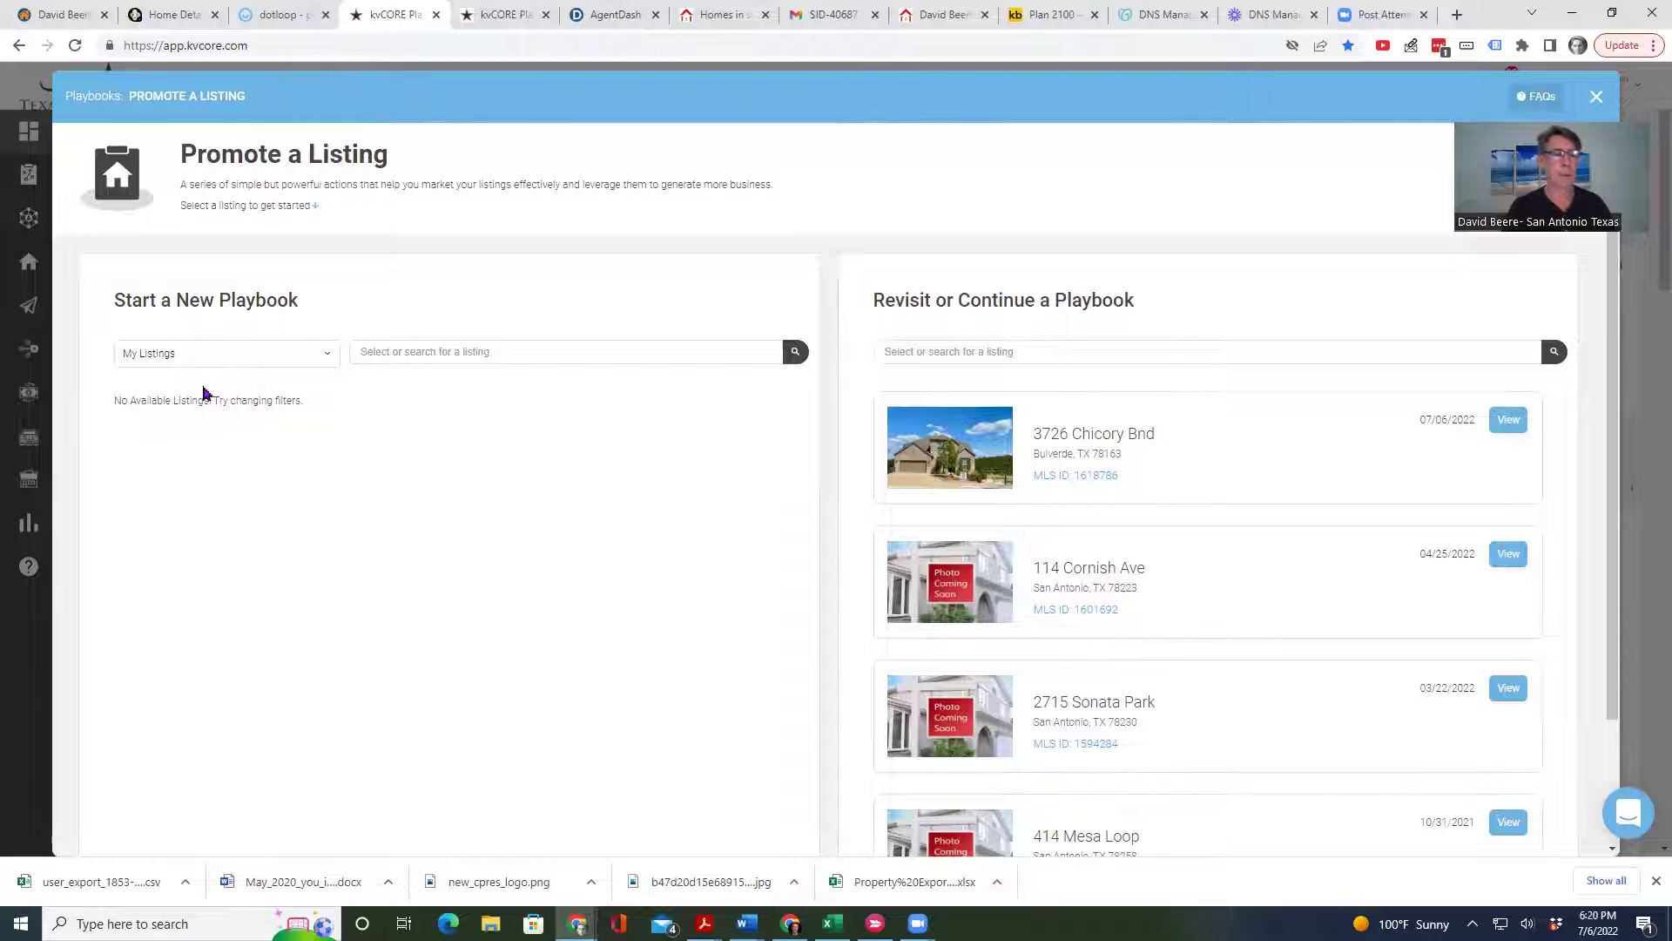
# Filter the new-playbook listings to San Antonio, New Braunfels's Listings
pyautogui.click(217, 354)
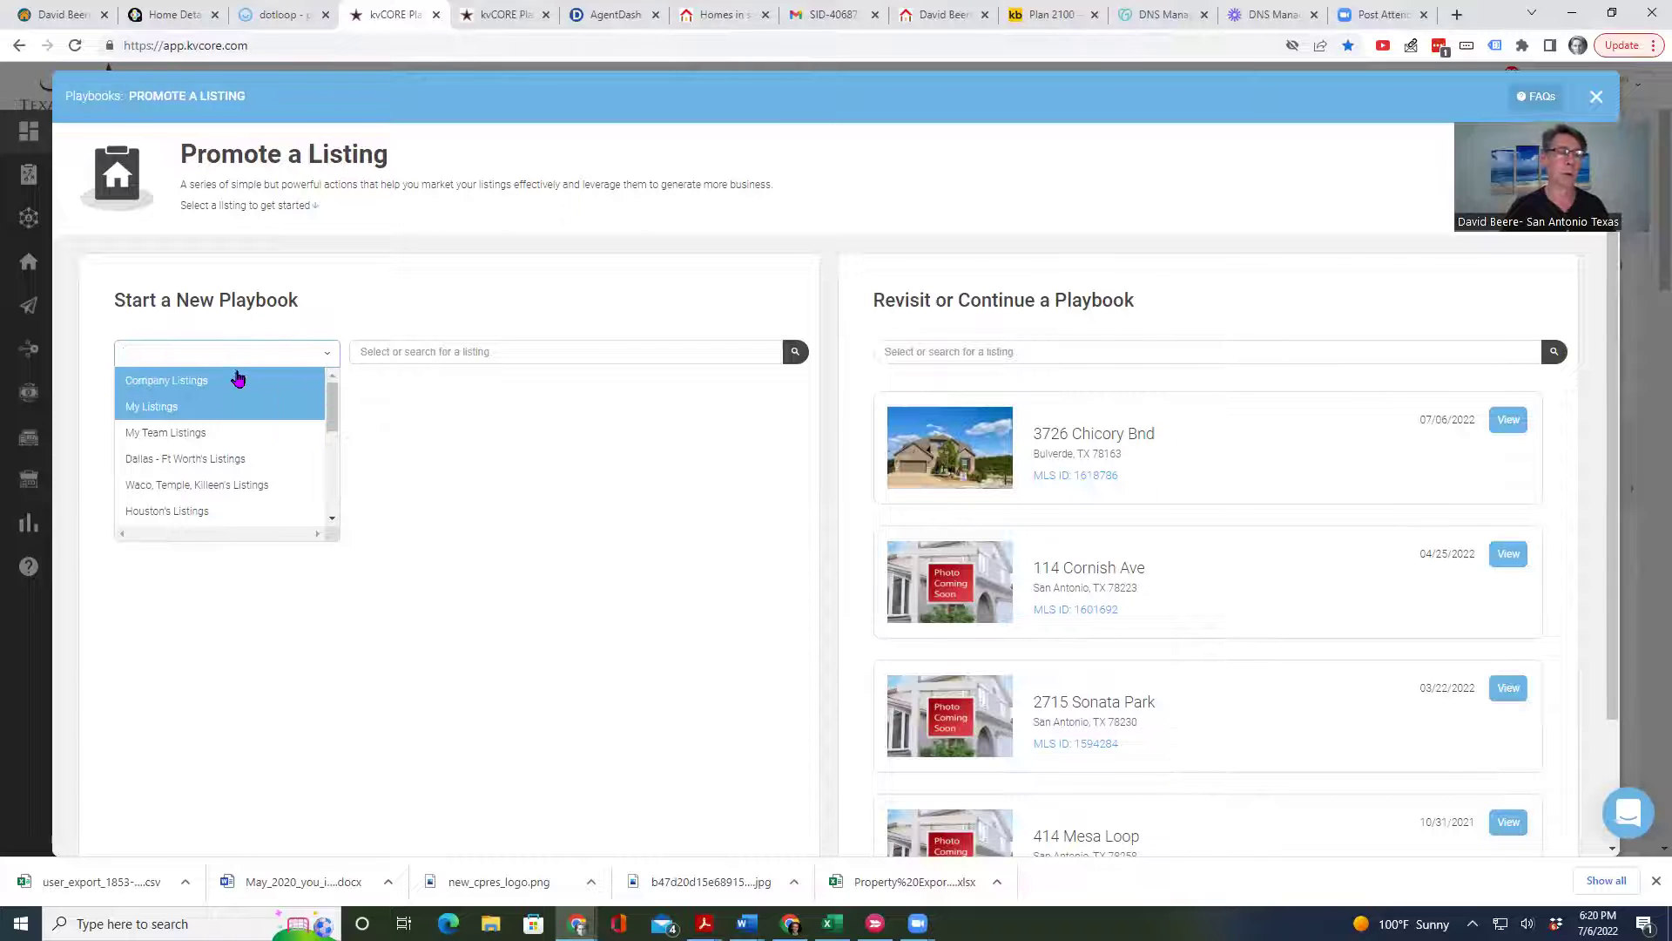
pyautogui.scroll(-2, 1450, 349)
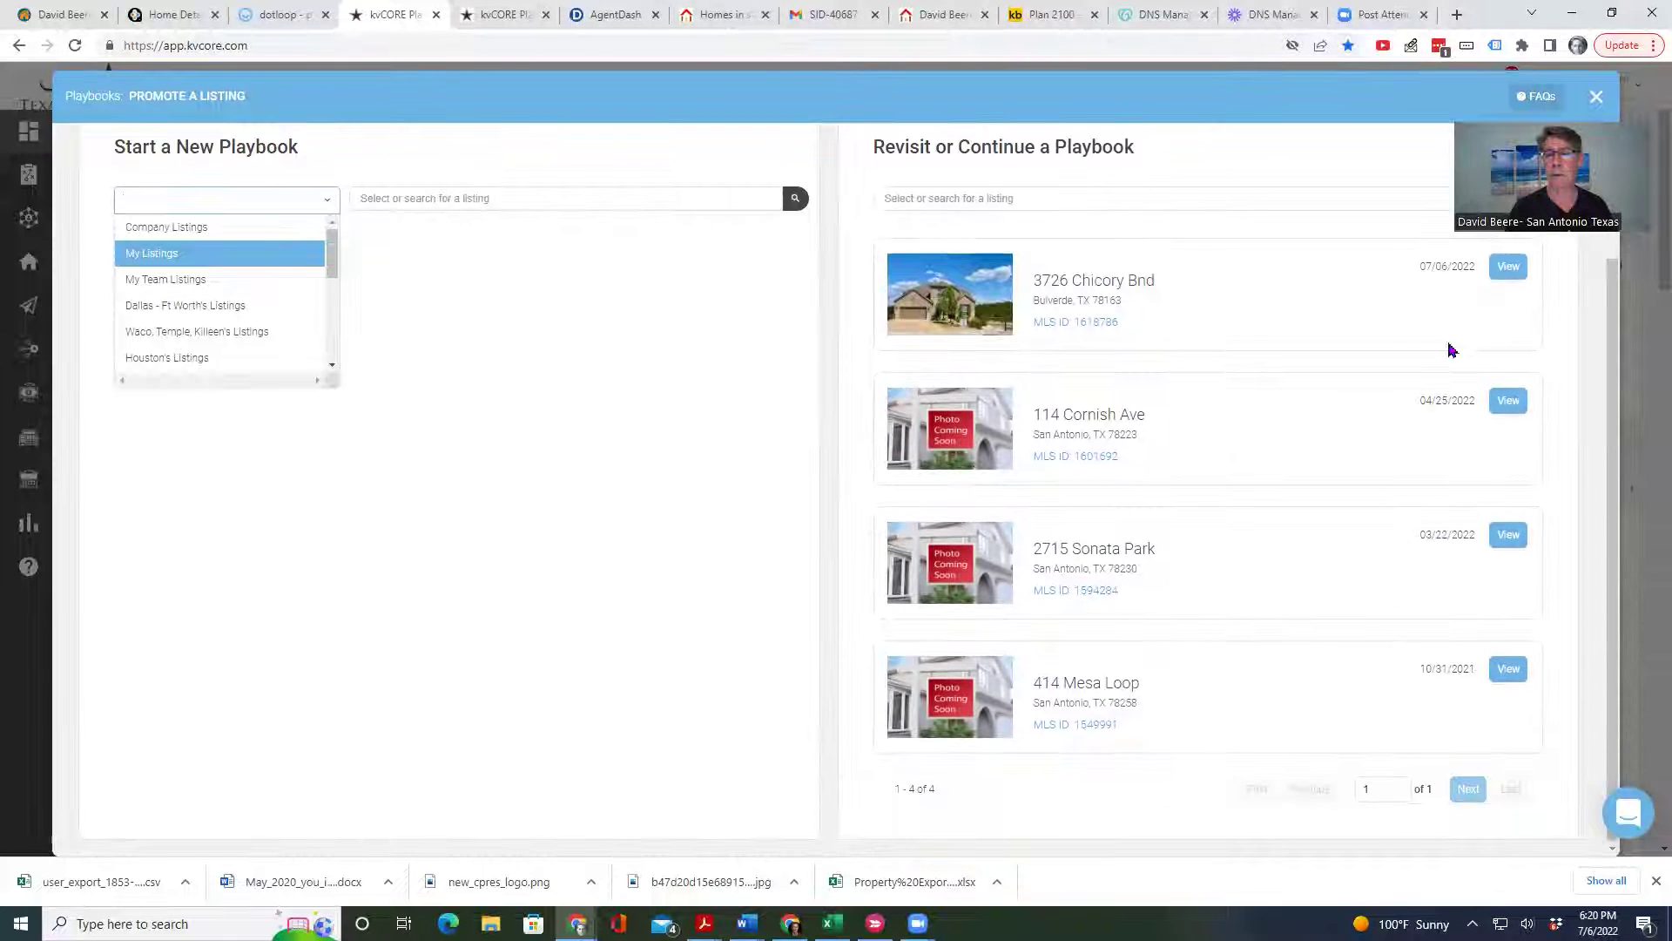
pyautogui.scroll(2, 1367, 649)
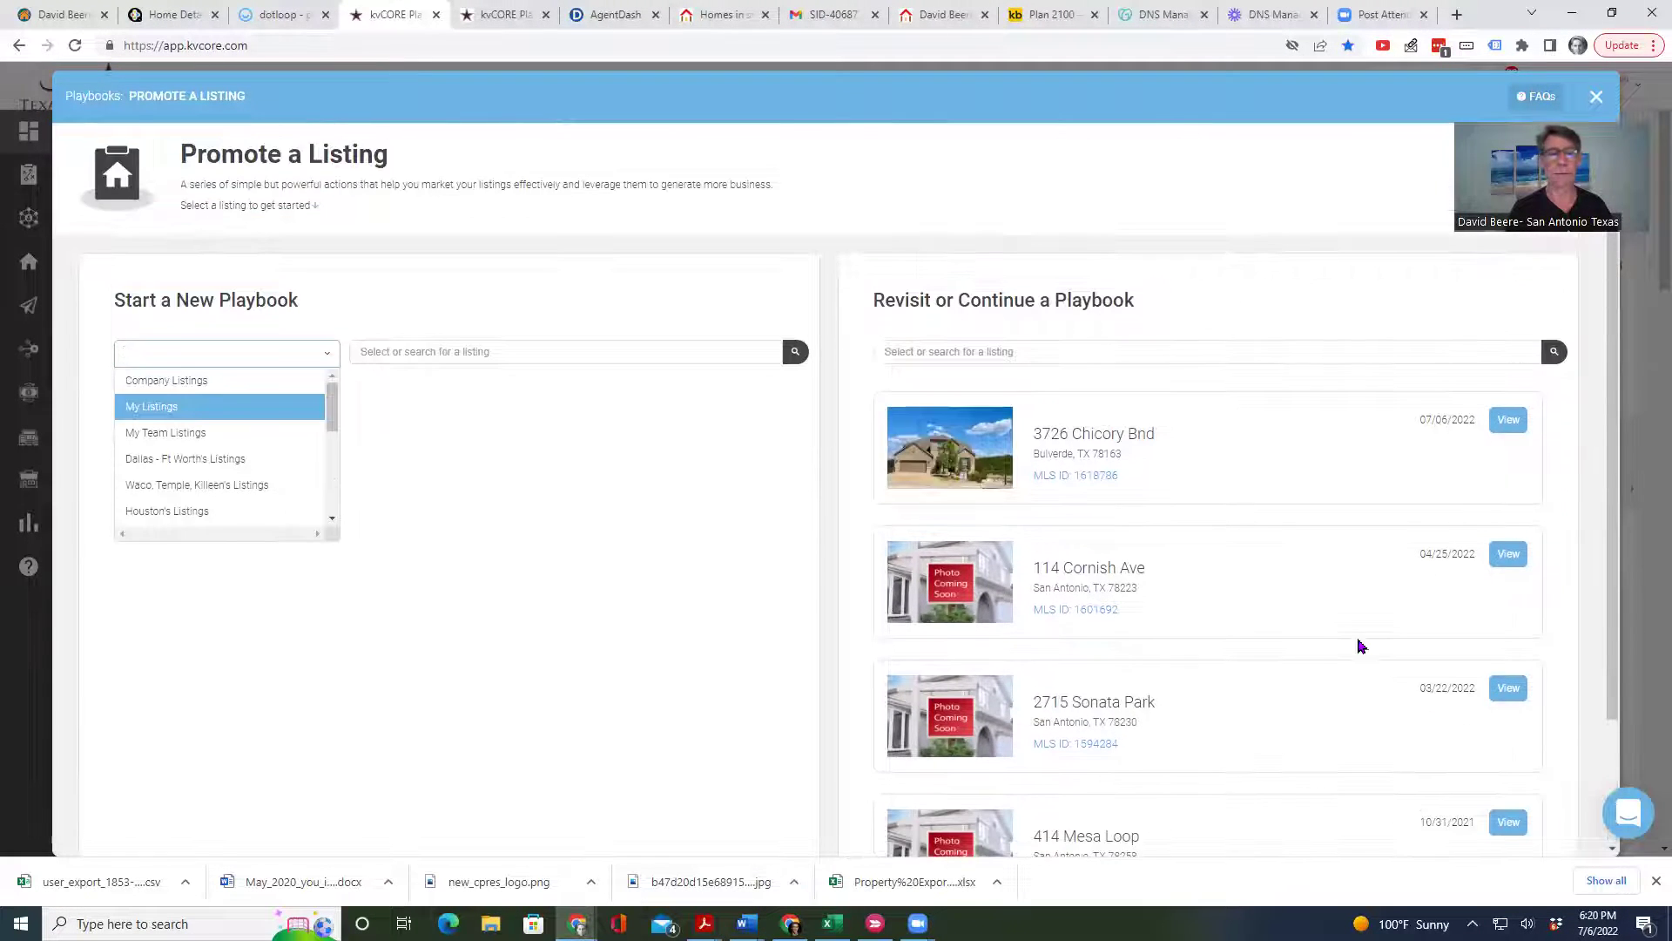
pyautogui.scroll(-3, 231, 443)
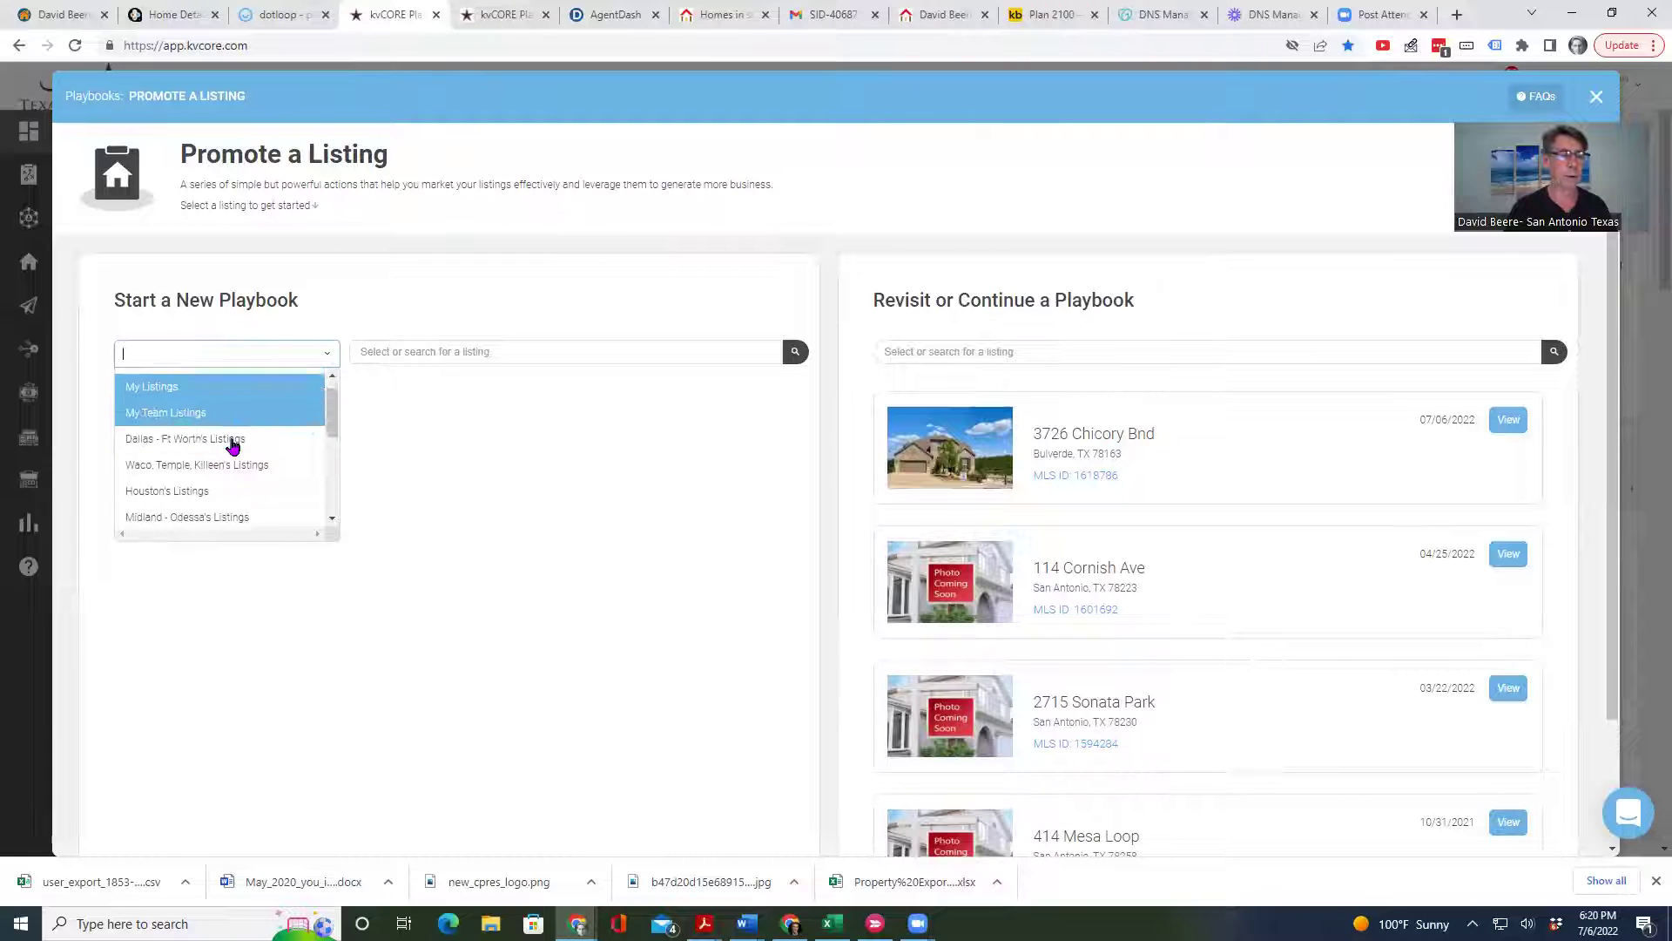
pyautogui.scroll(-3, 231, 446)
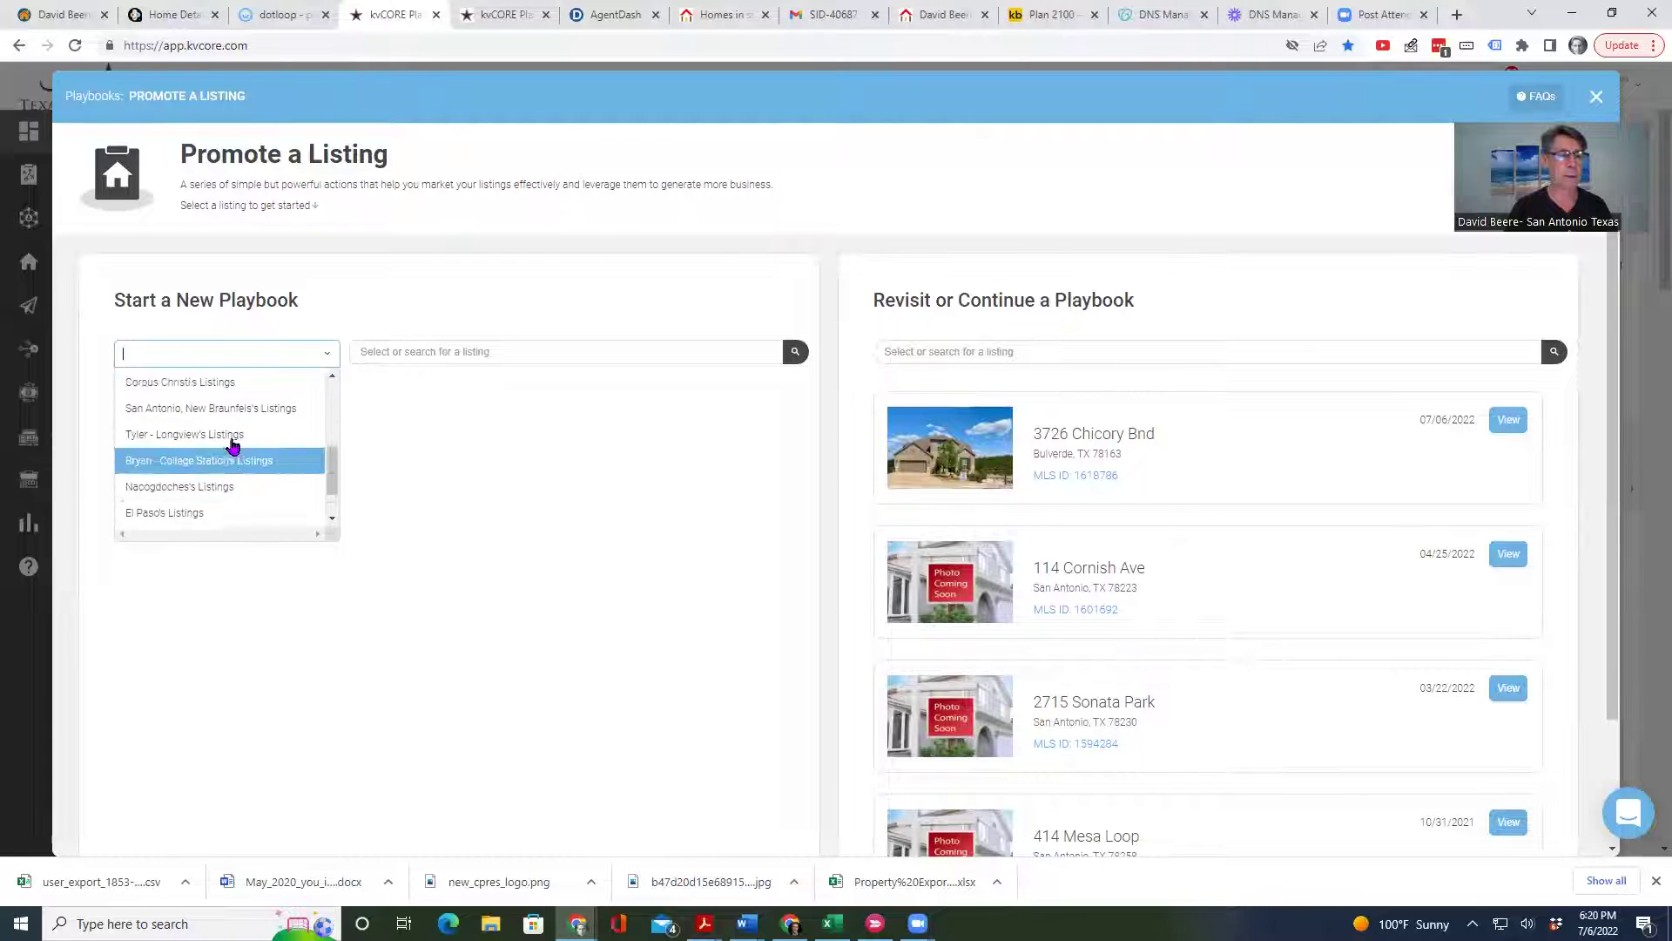
pyautogui.click(232, 442)
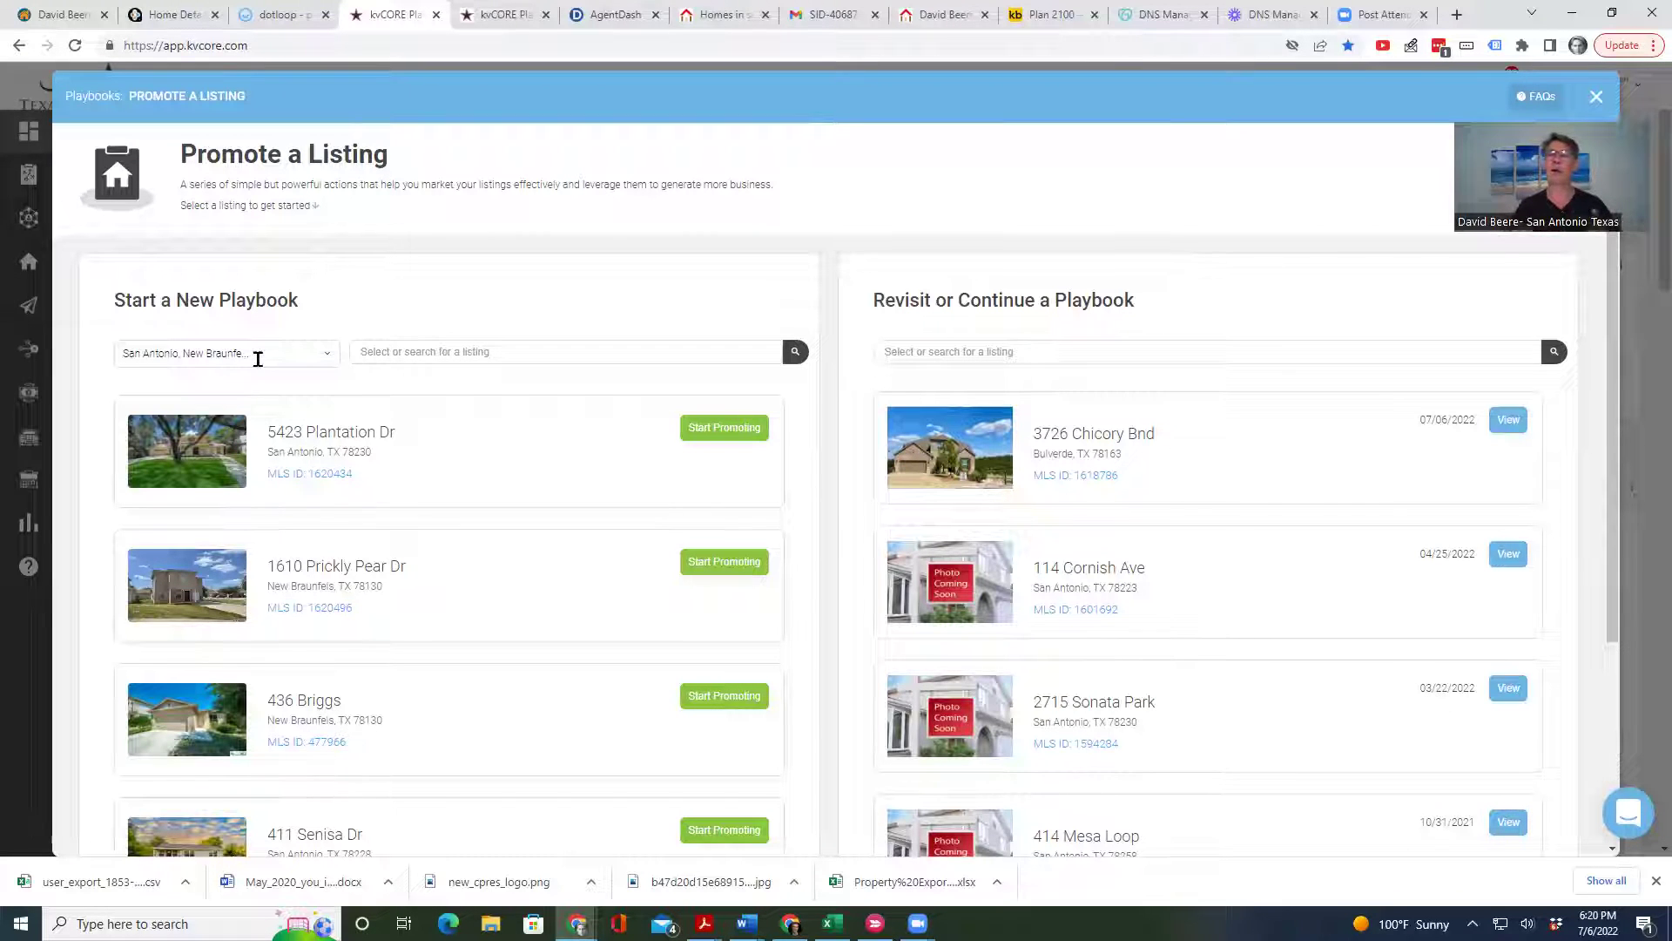
# Reselect the San Antonio, New Braunfels's Listings group
pyautogui.click(328, 349)
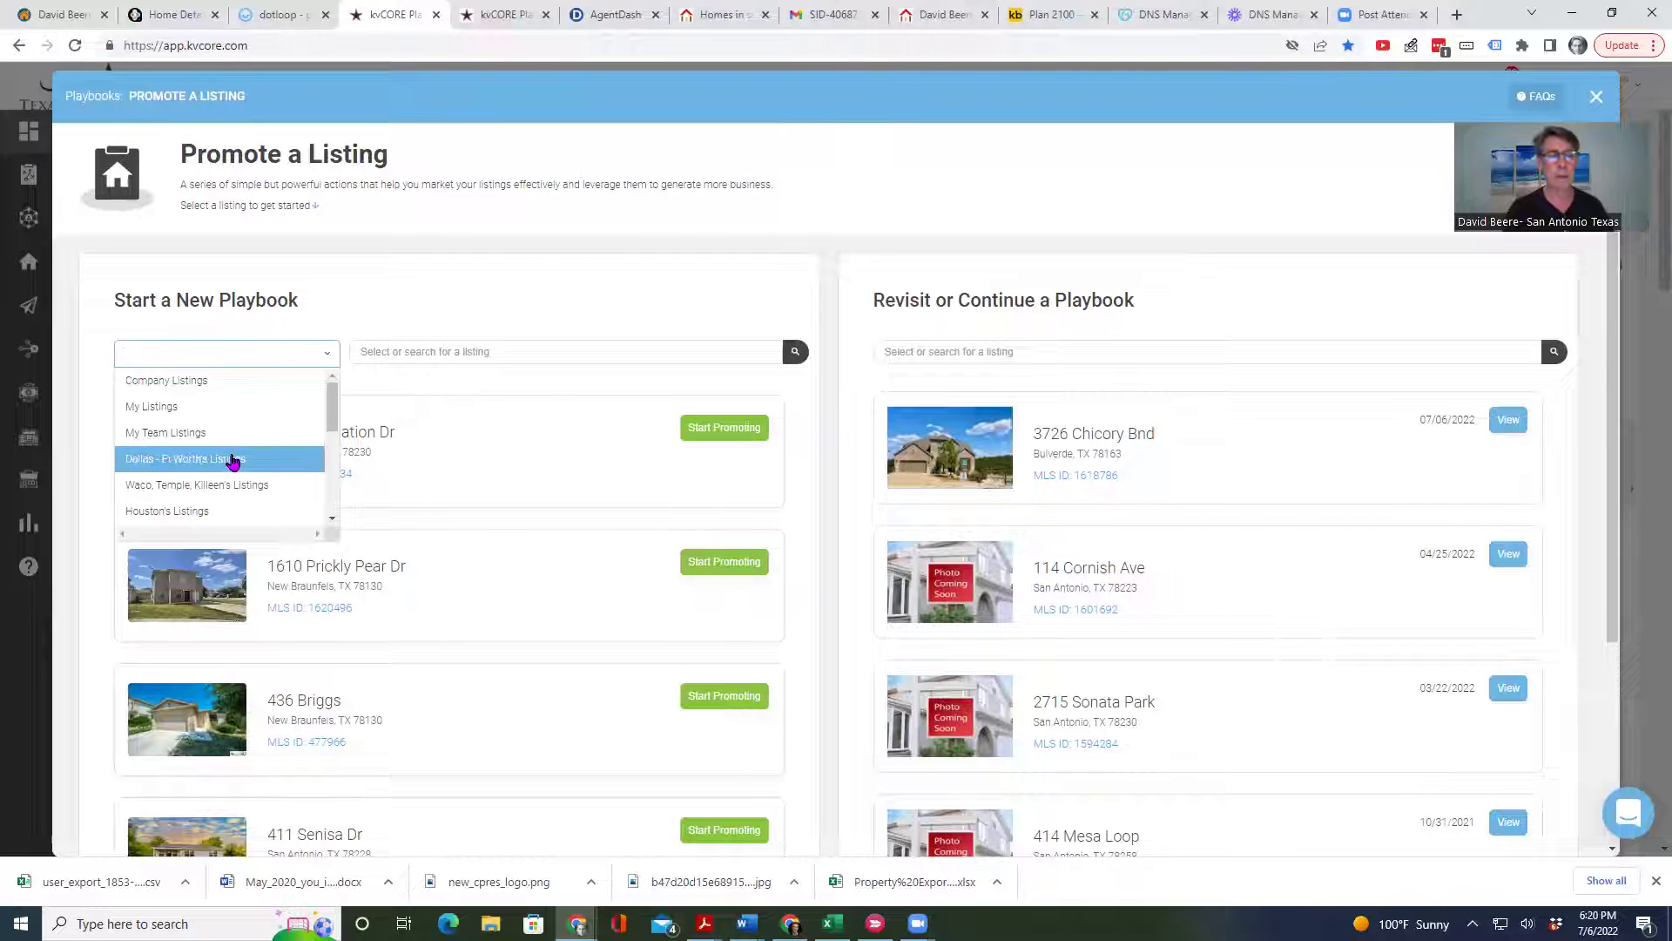
pyautogui.scroll(-5, 232, 461)
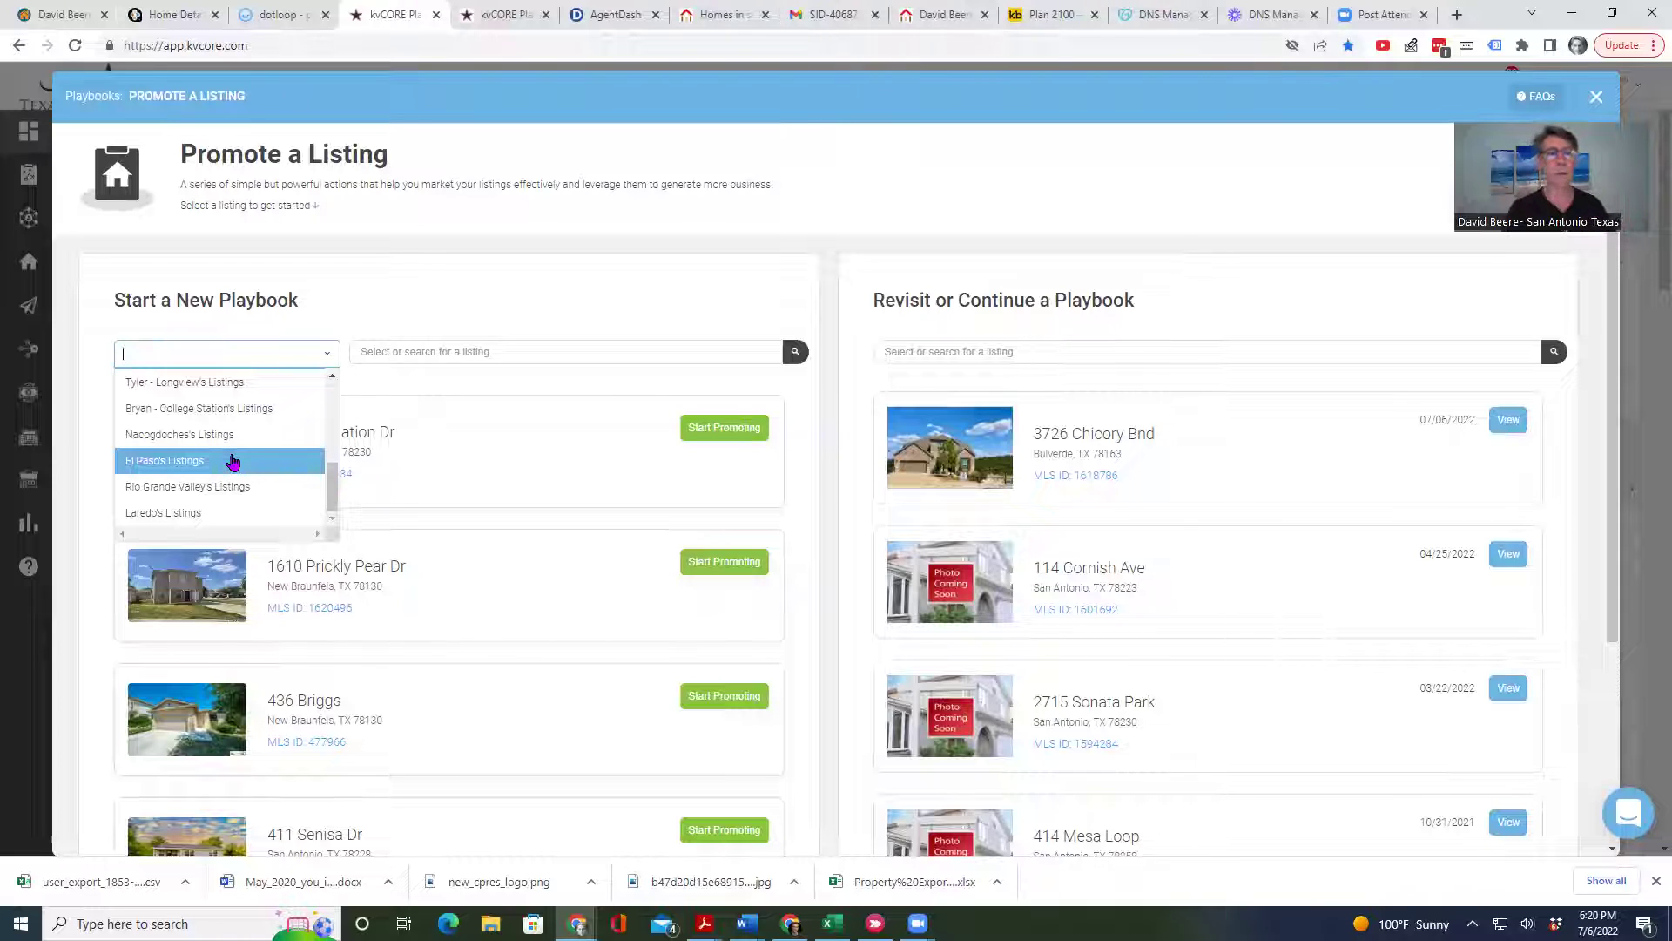
pyautogui.scroll(3, 232, 462)
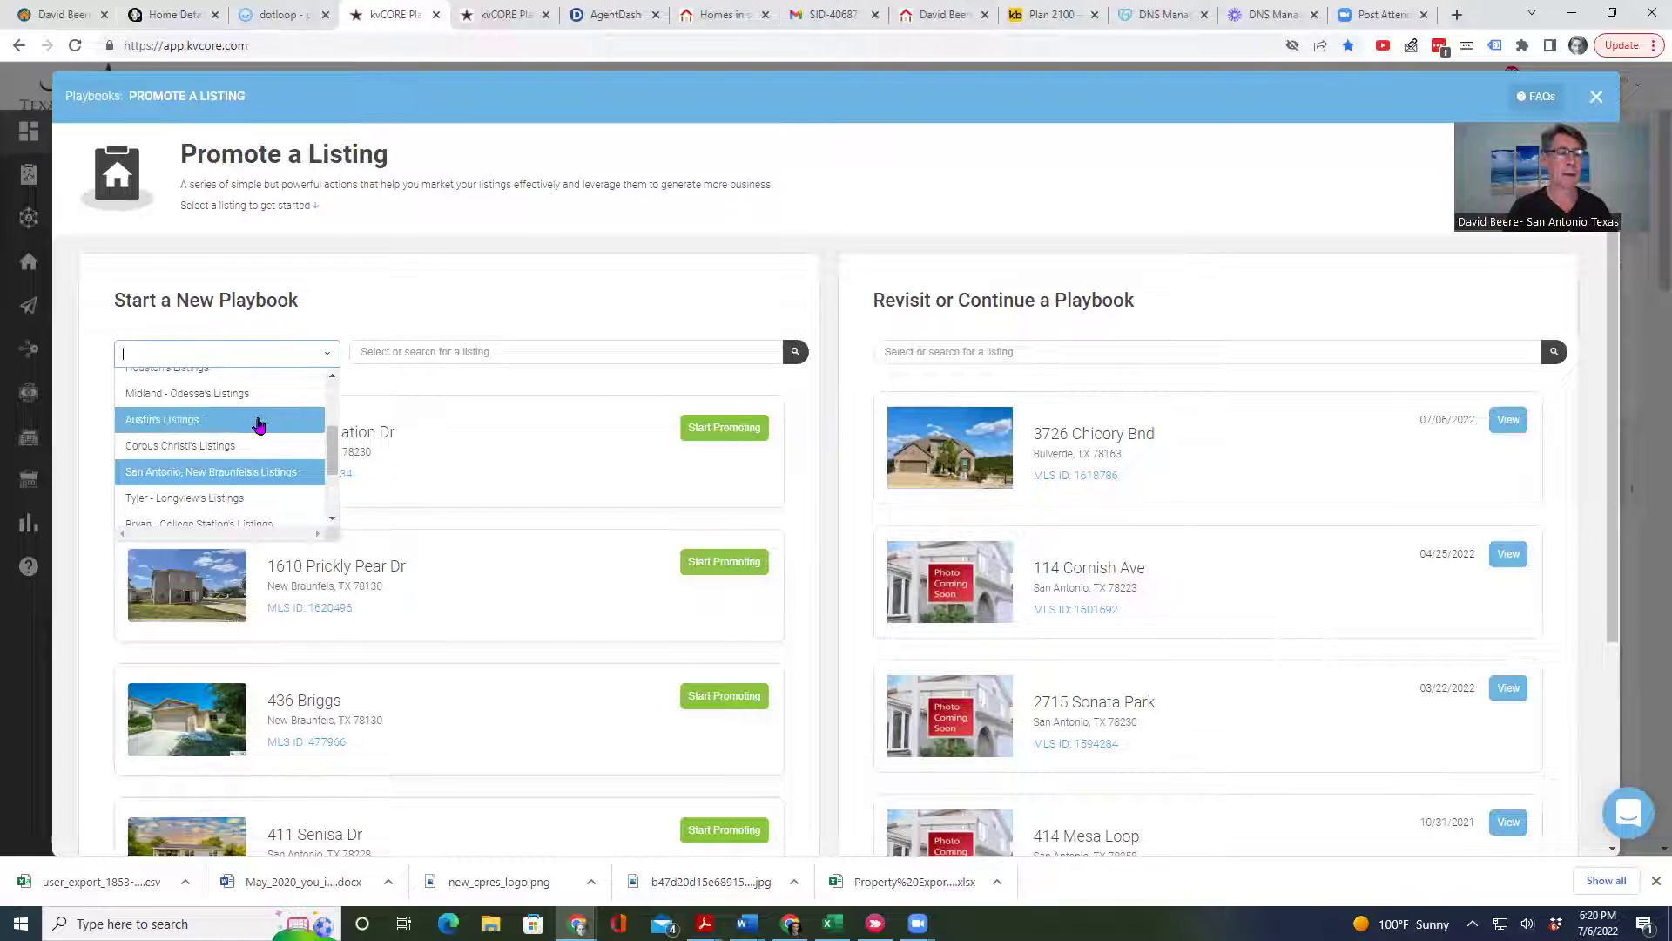
pyautogui.click(232, 473)
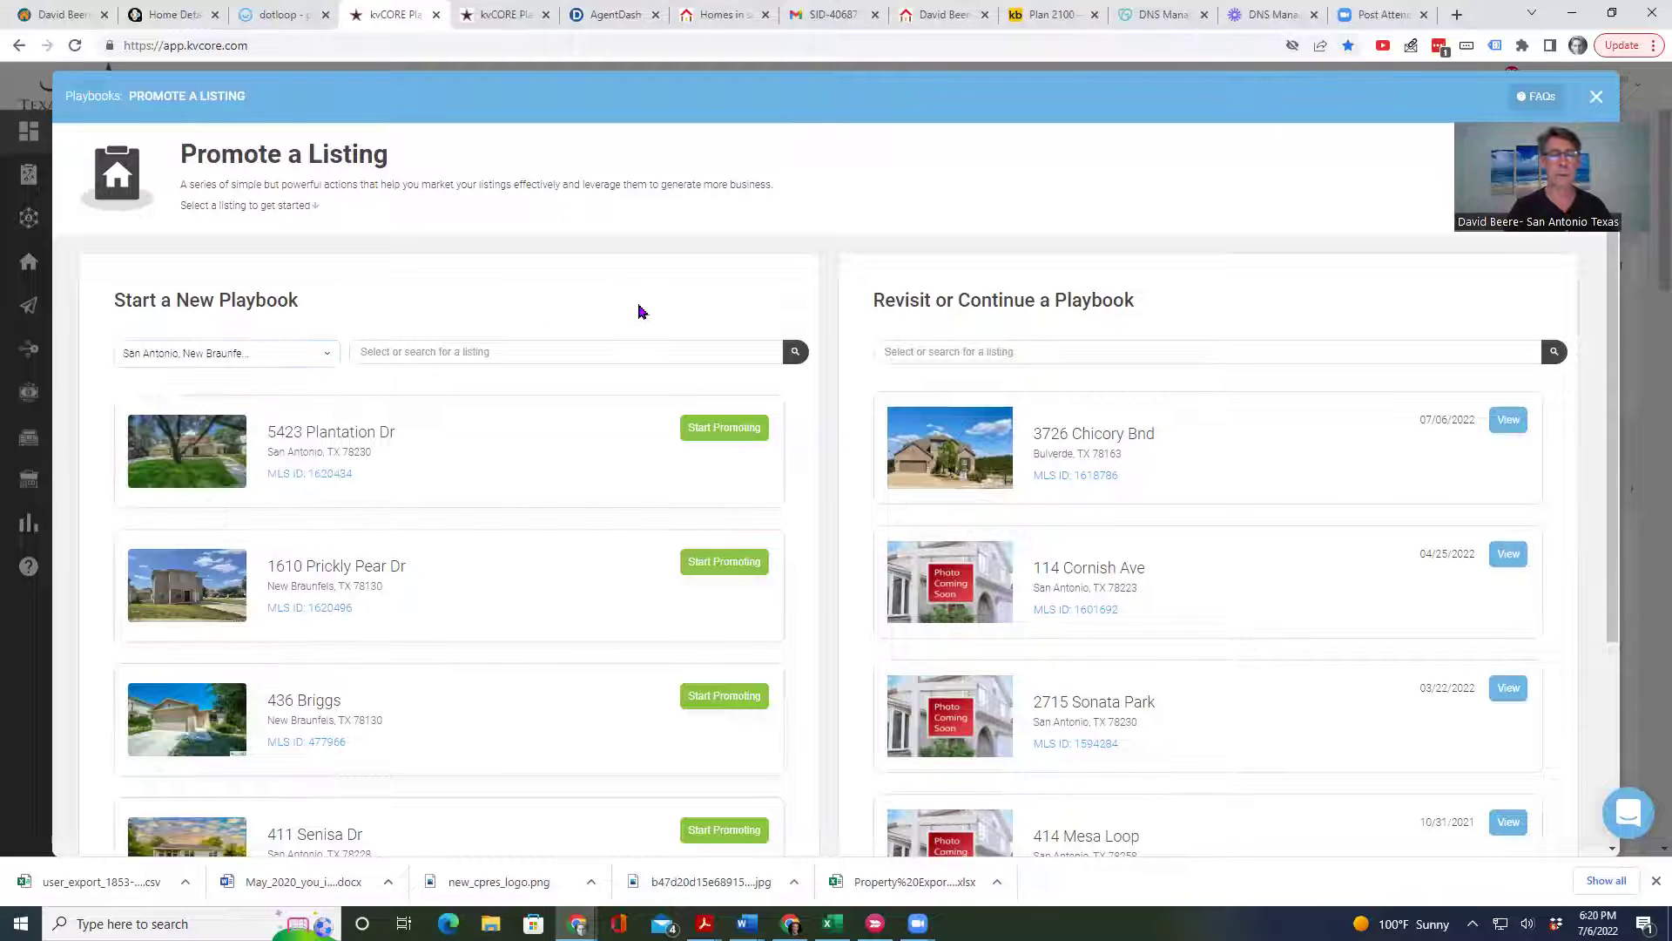
# Go to page 2 of 28, showing listings 6–10 of 137
pyautogui.scroll(-2, 516, 418)
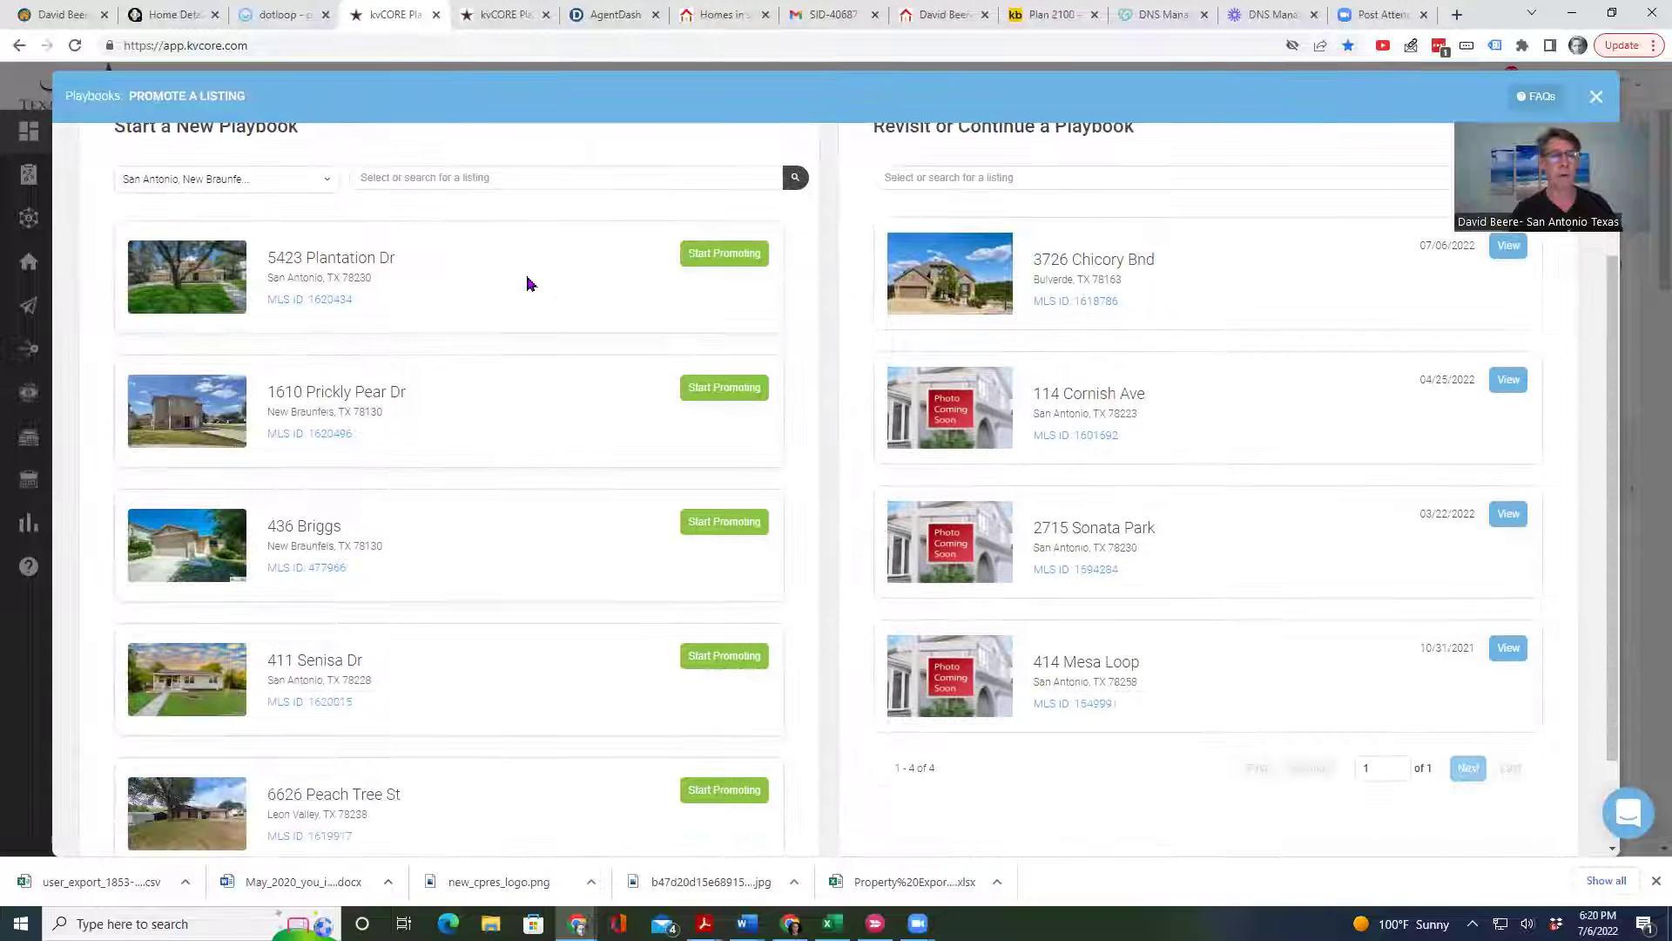
pyautogui.scroll(-2, 388, 335)
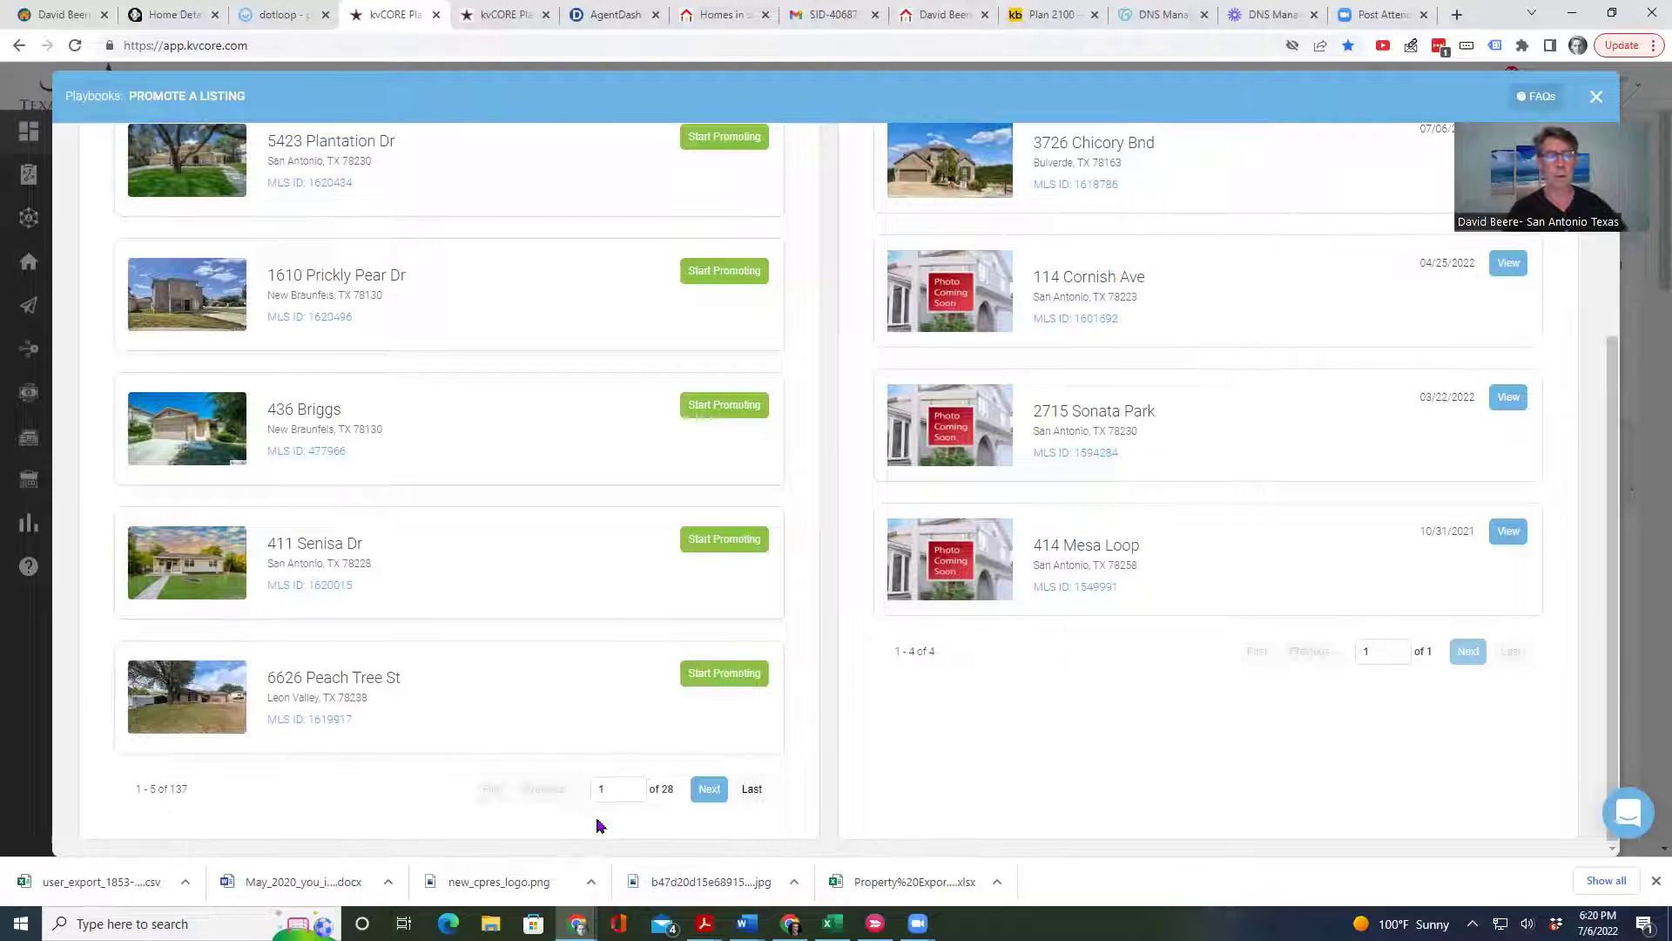
pyautogui.click(712, 793)
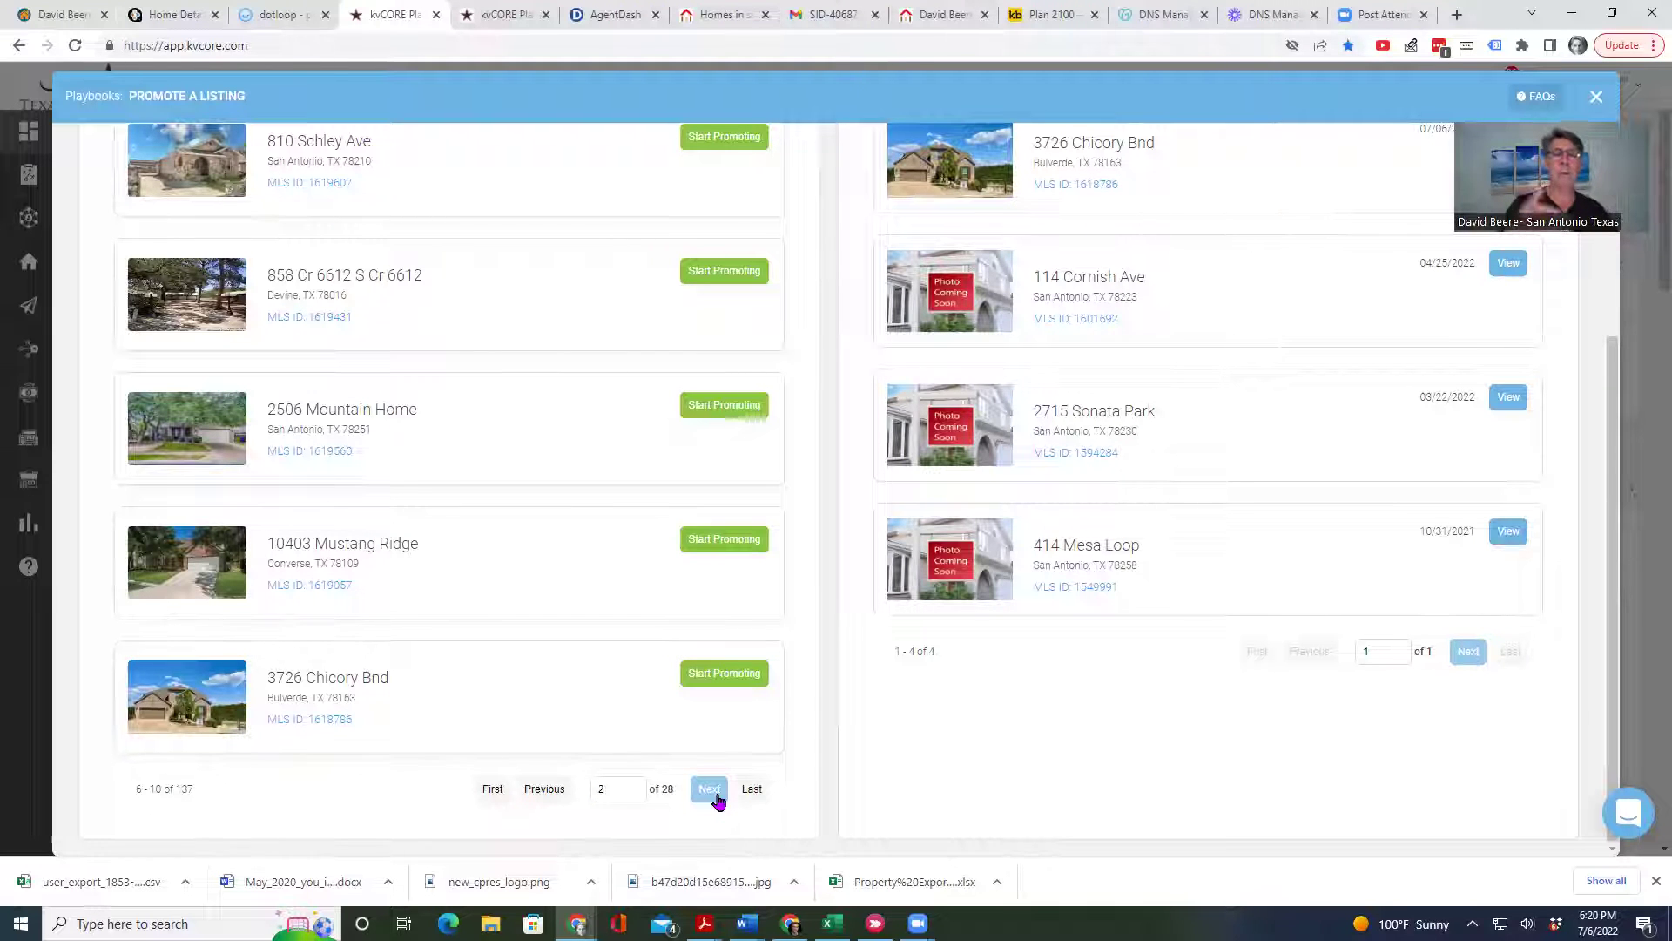
pyautogui.scroll(4, 717, 801)
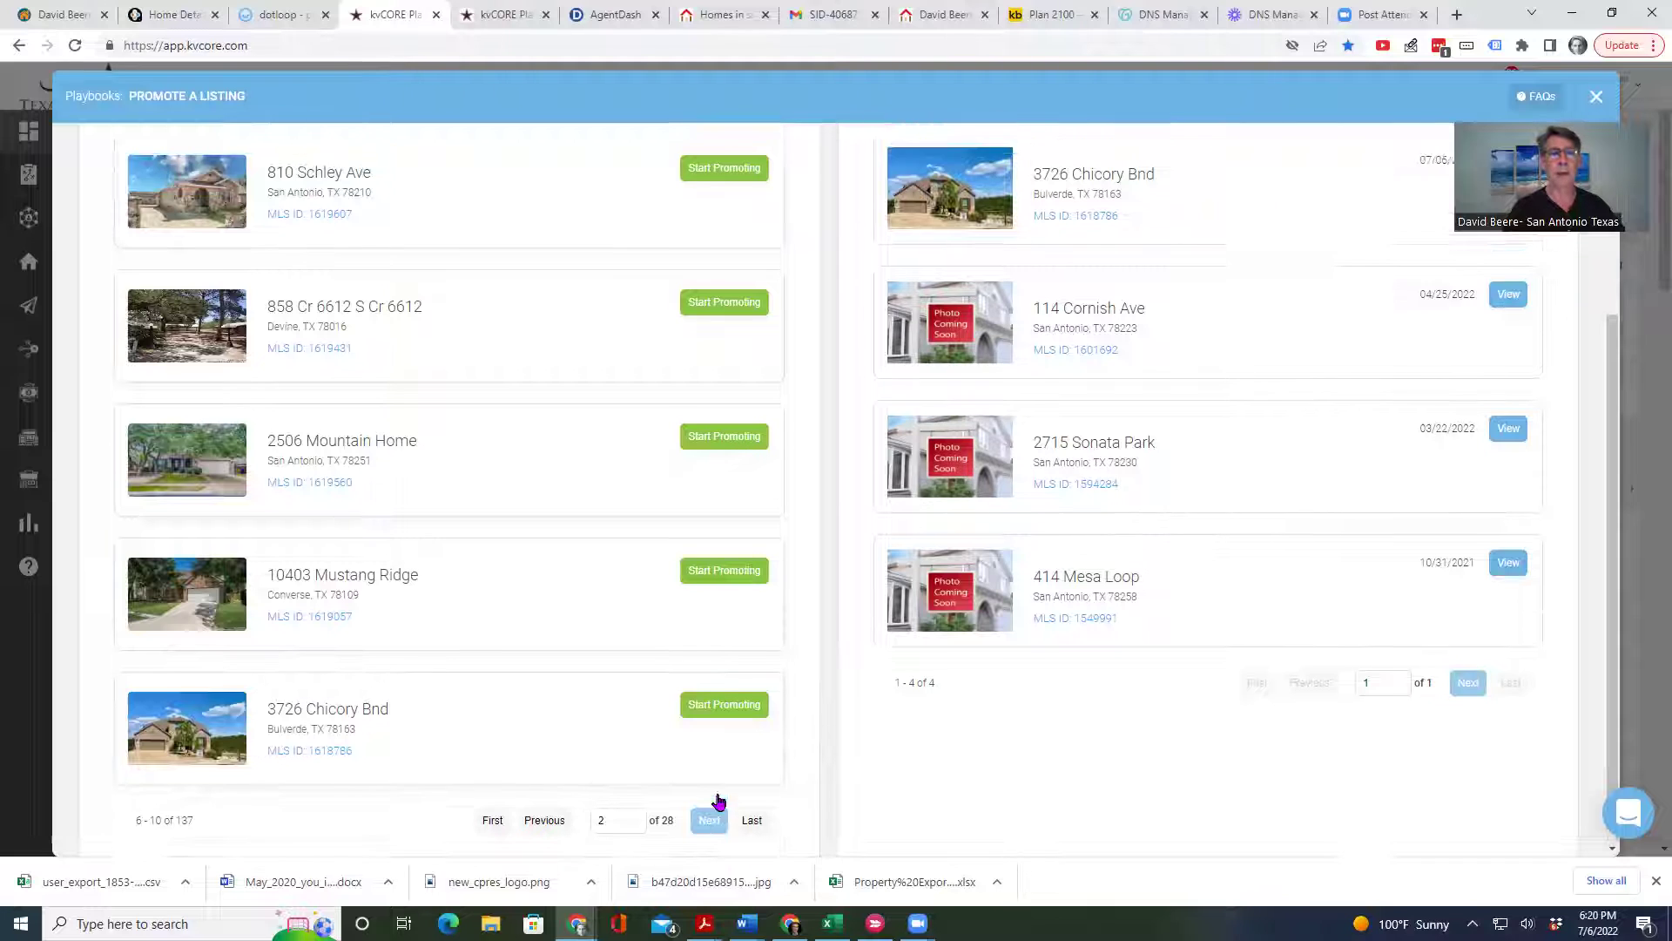
pyautogui.click(489, 352)
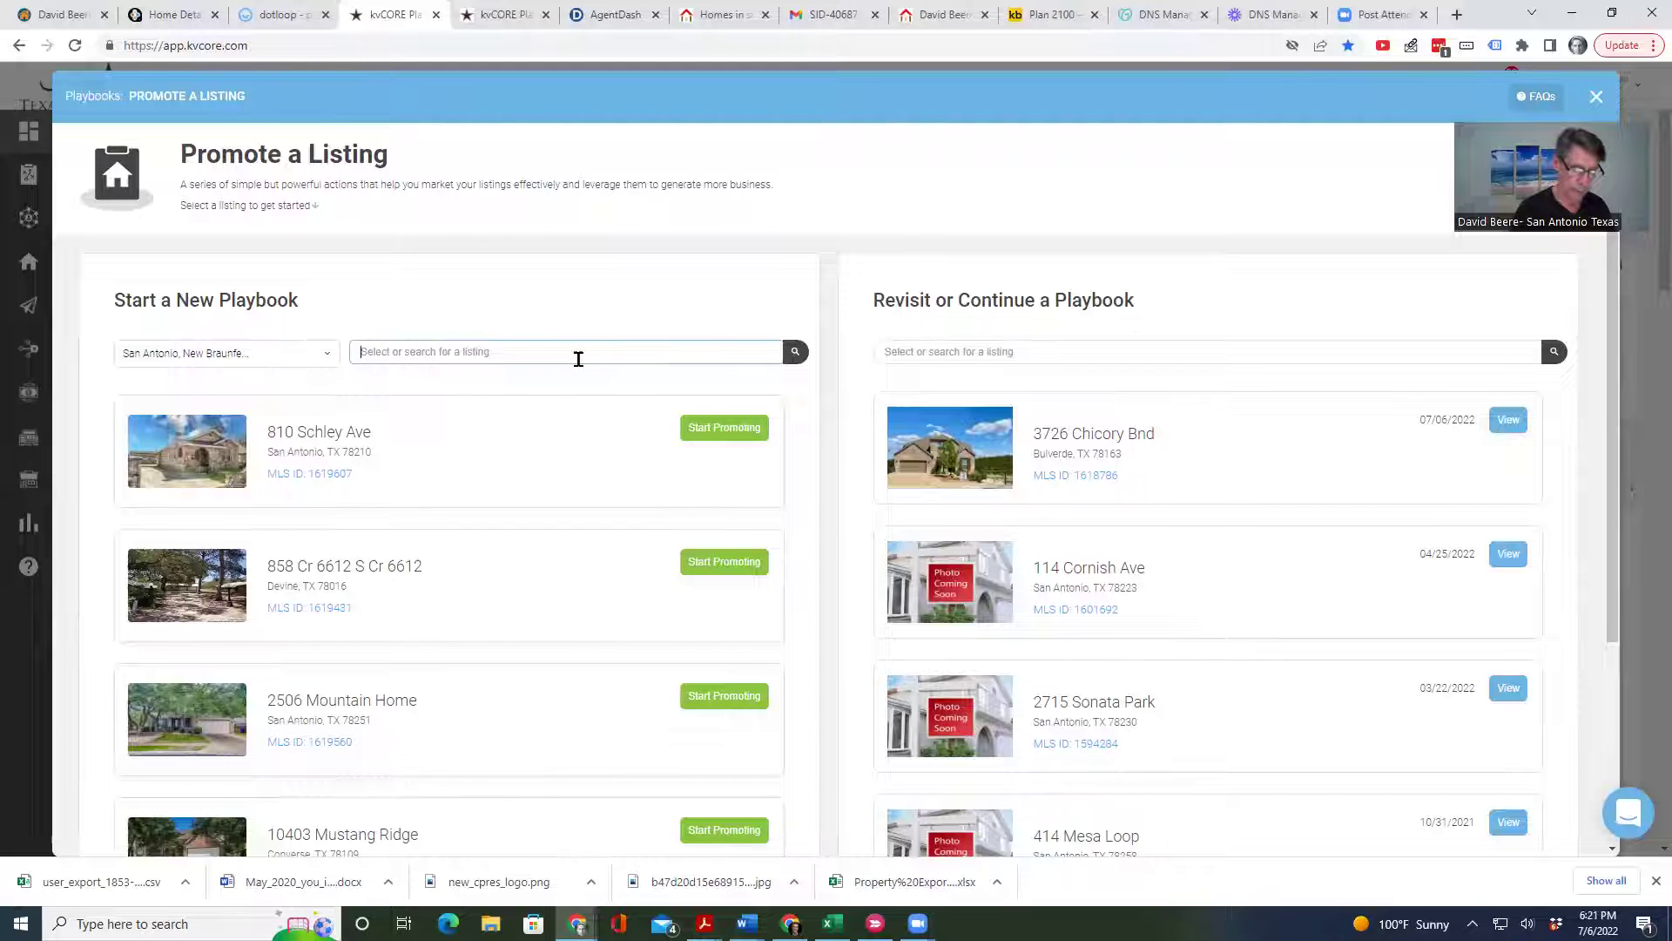
pyautogui.write('37')
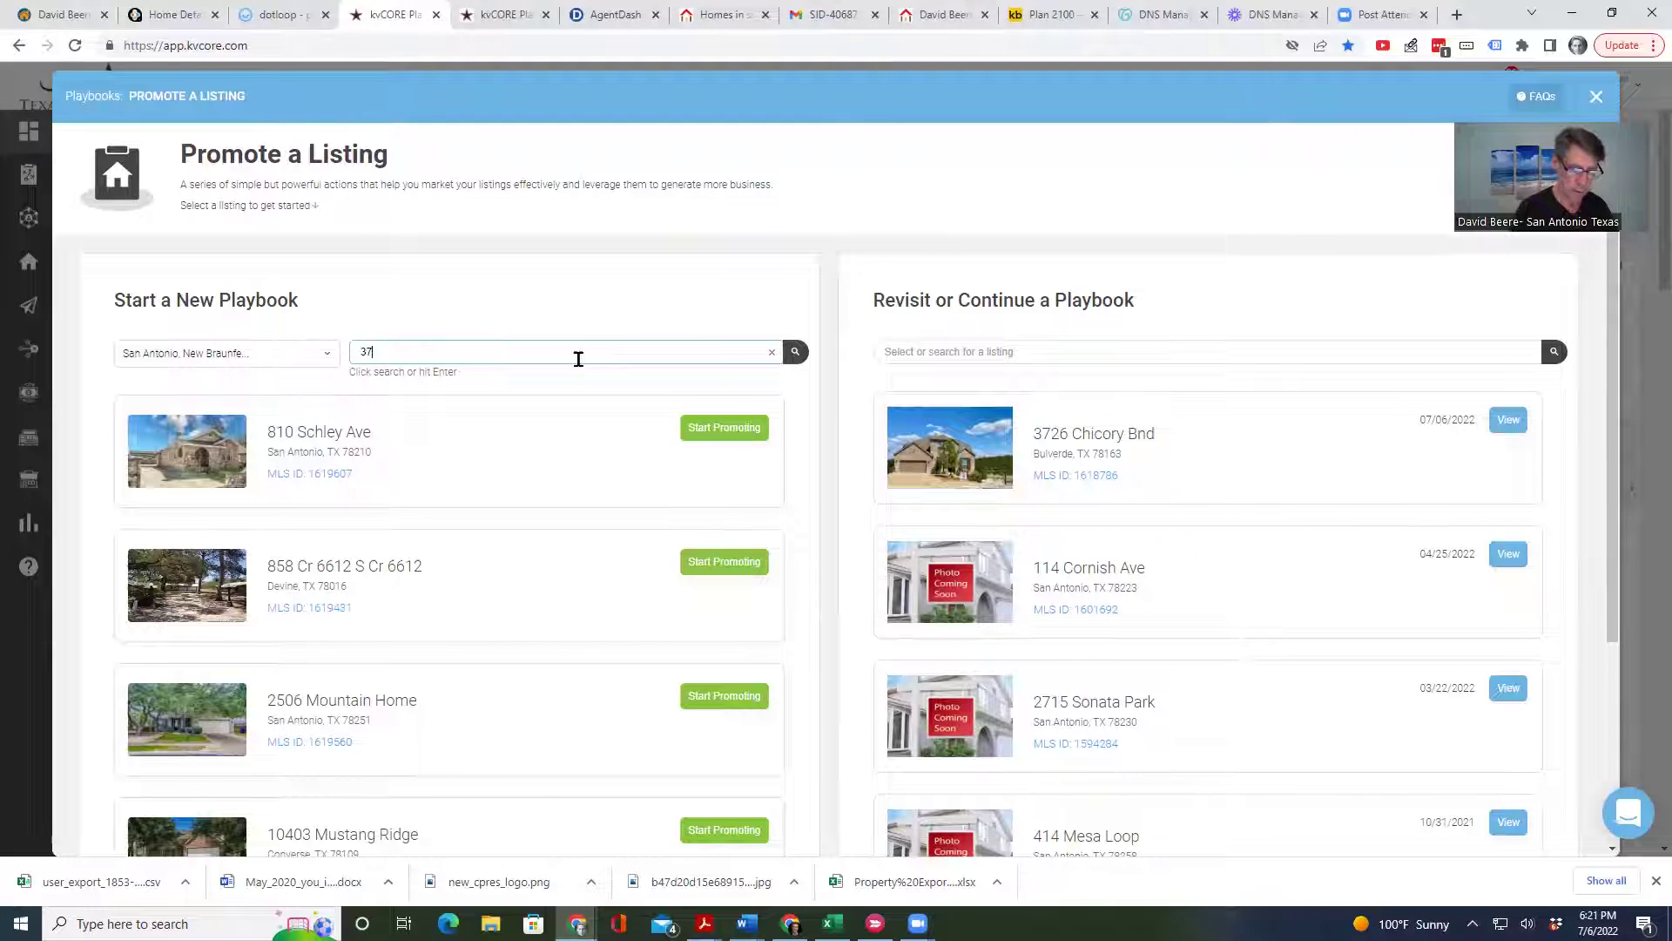
pyautogui.write('26 C')
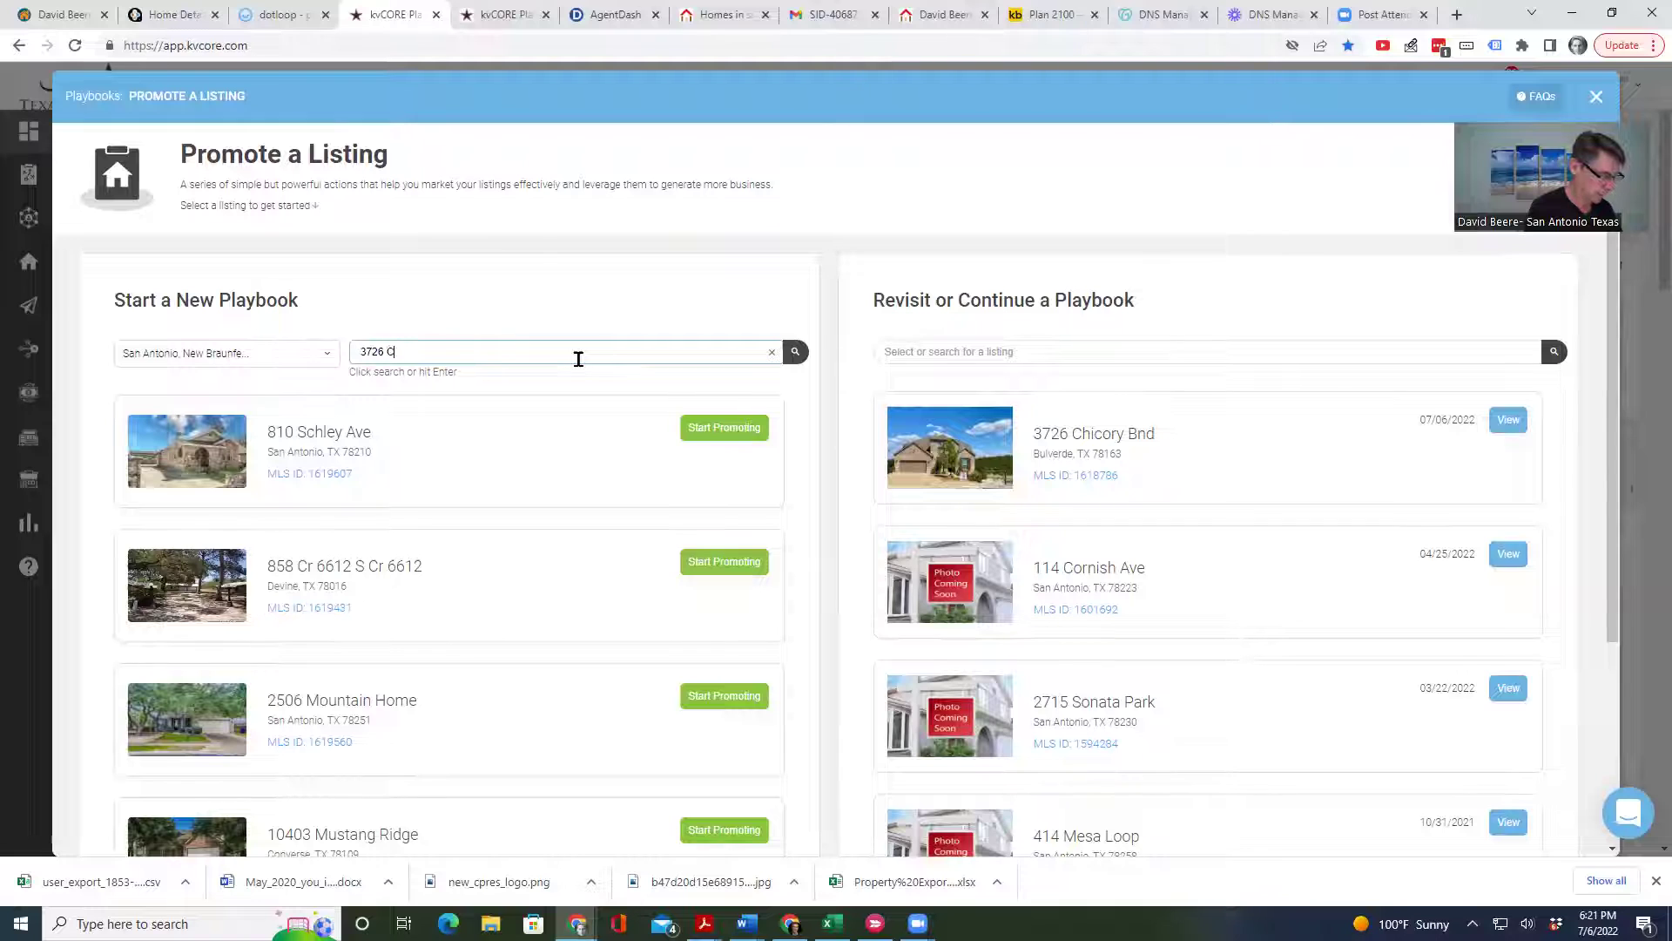
pyautogui.write('h')
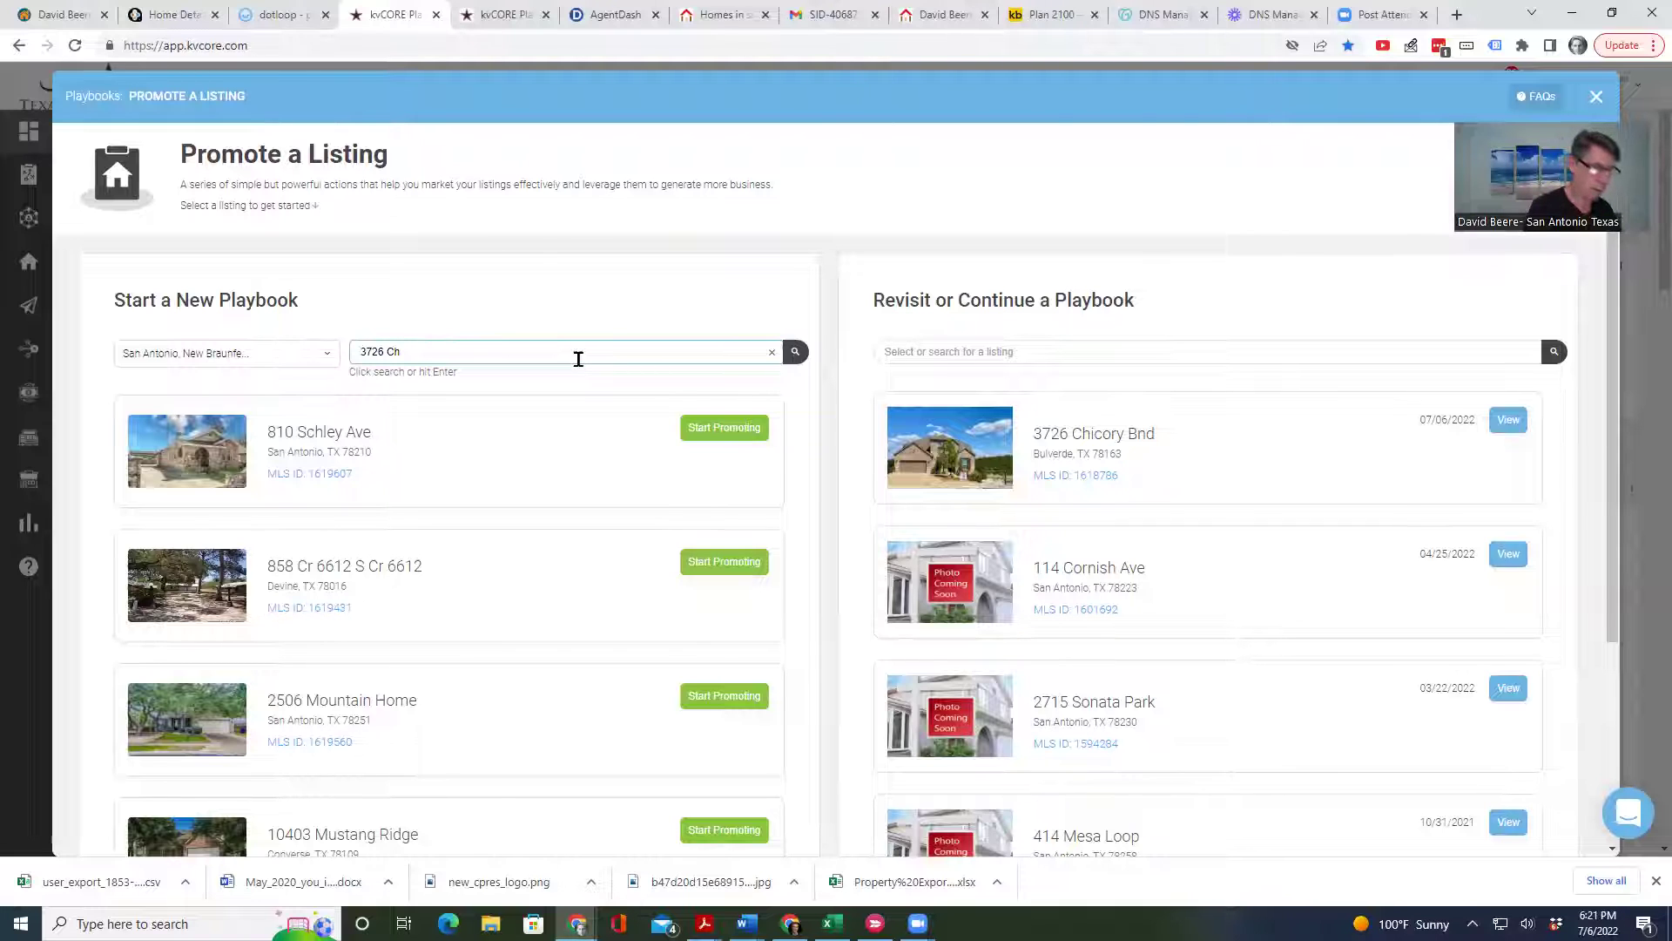
pyautogui.write('i')
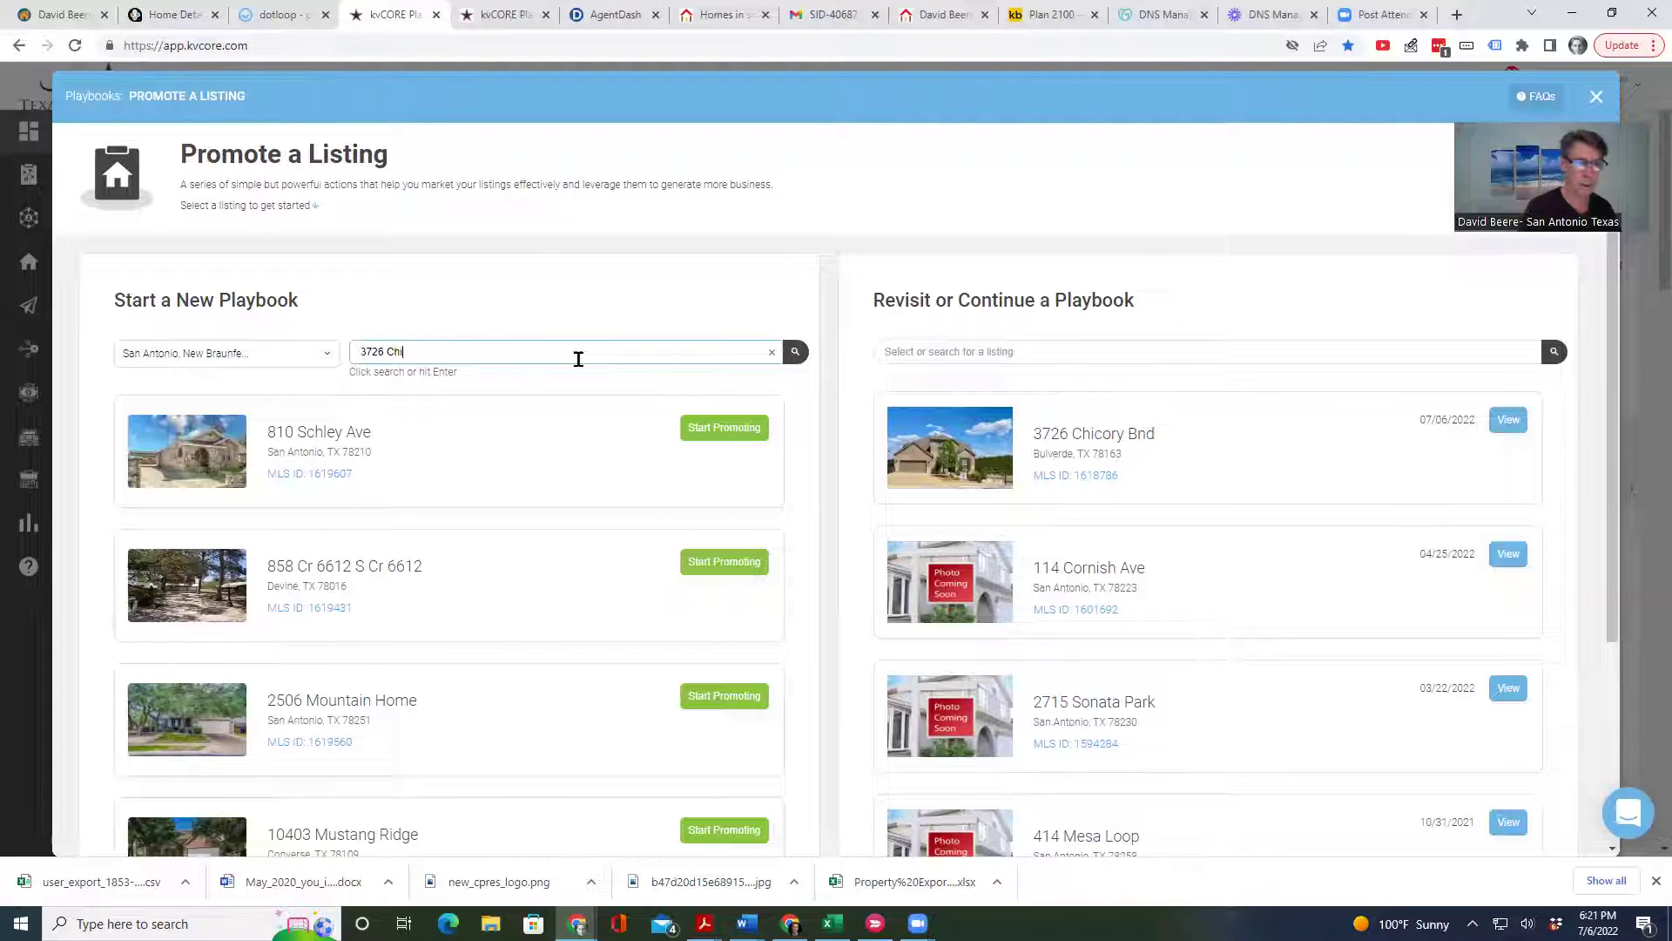
pyautogui.click(794, 352)
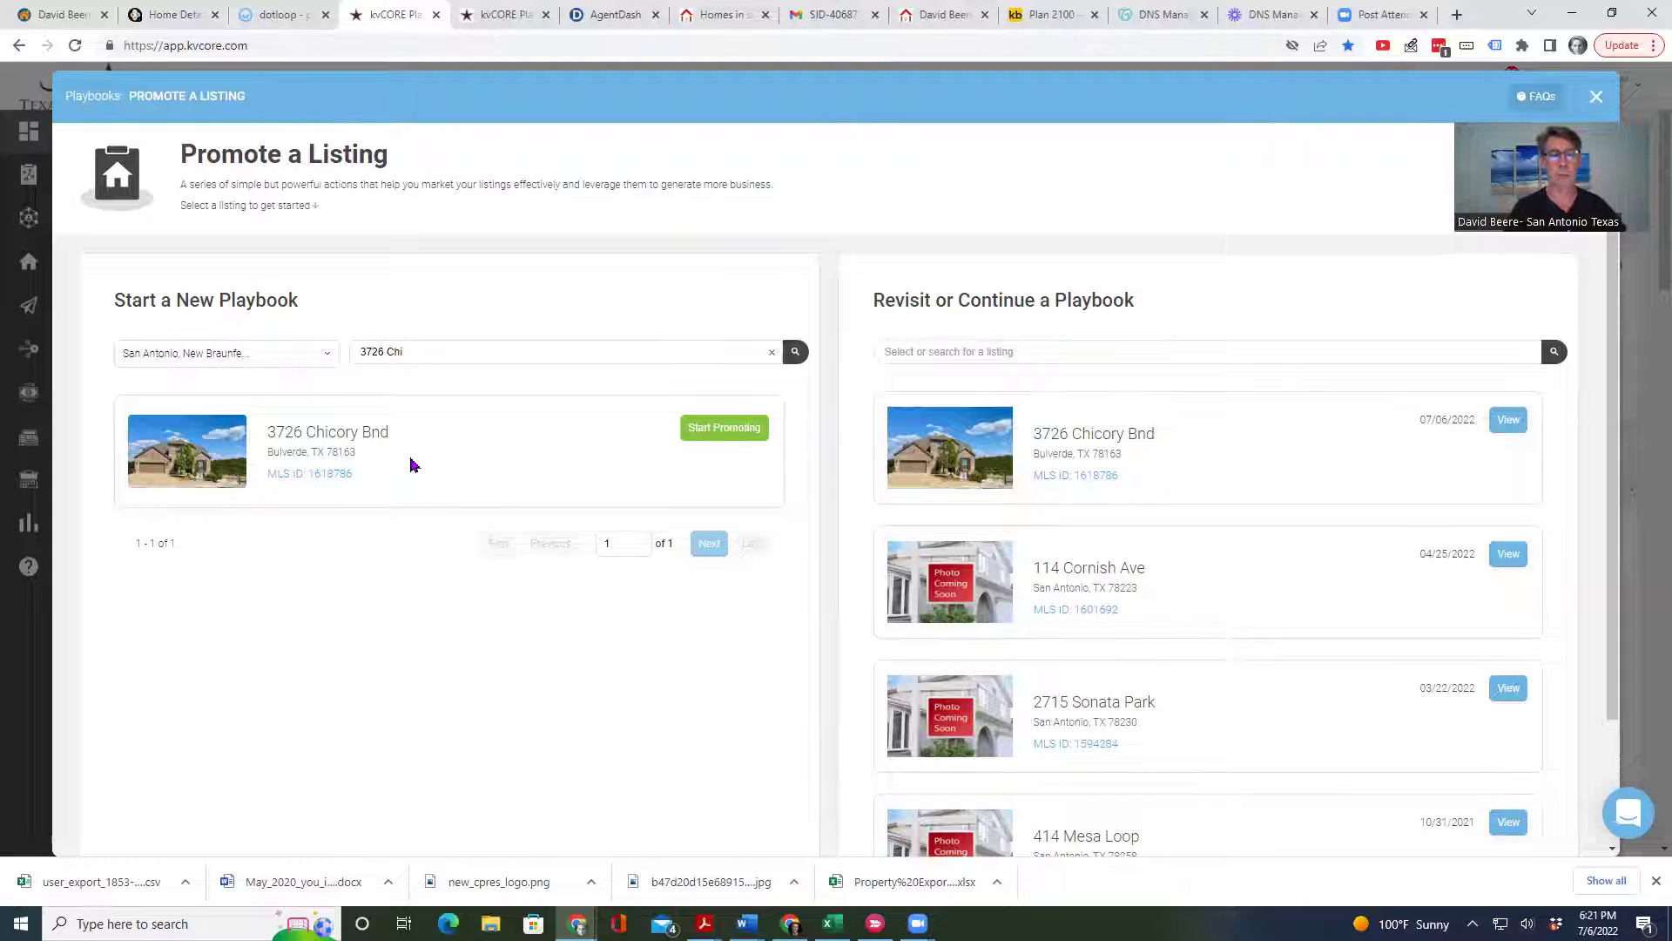
pyautogui.click(717, 433)
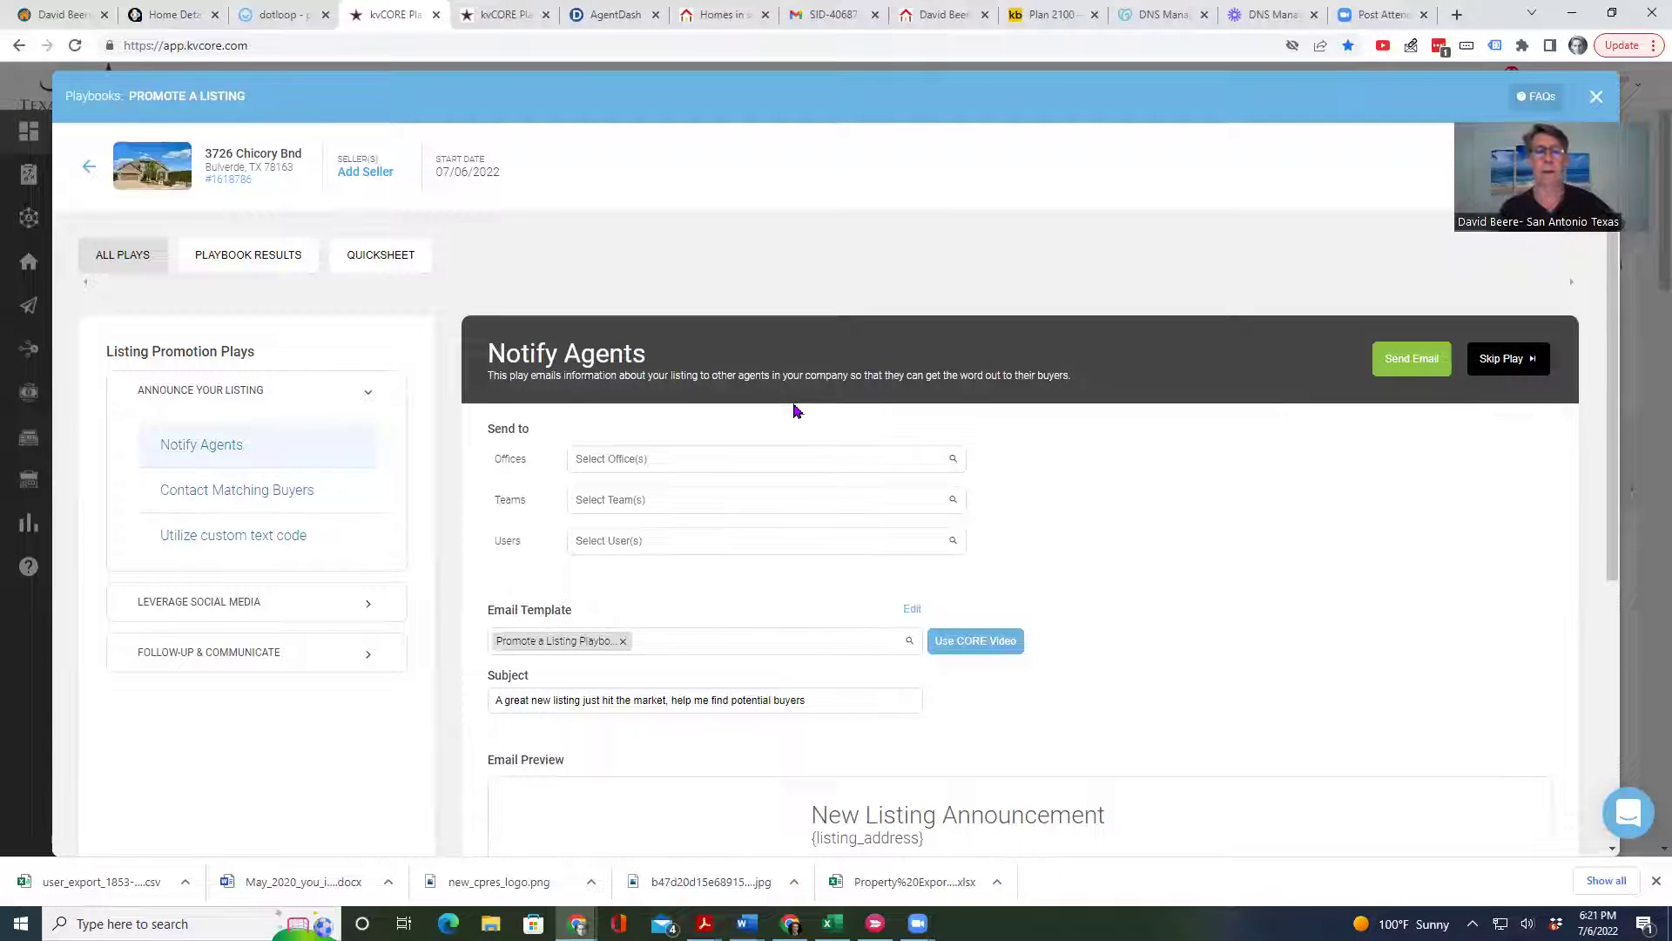
# Scroll through the Notify Agents New Listing Announcement email preview and back up
pyautogui.scroll(-2, 1124, 516)
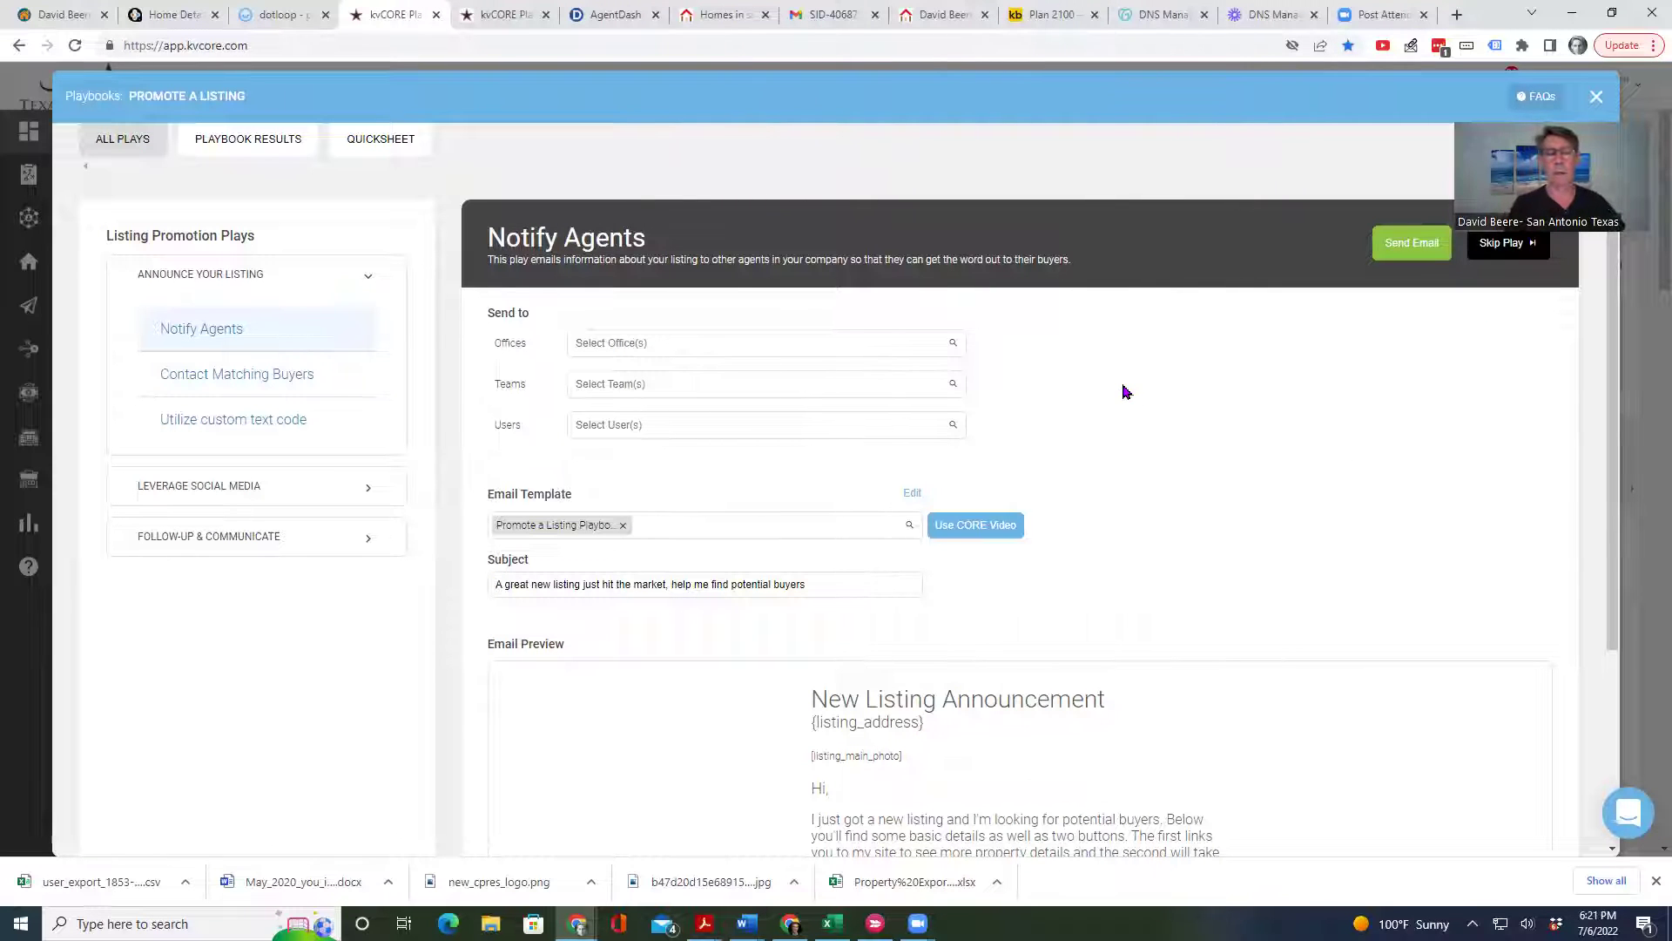
pyautogui.scroll(-1, 1125, 391)
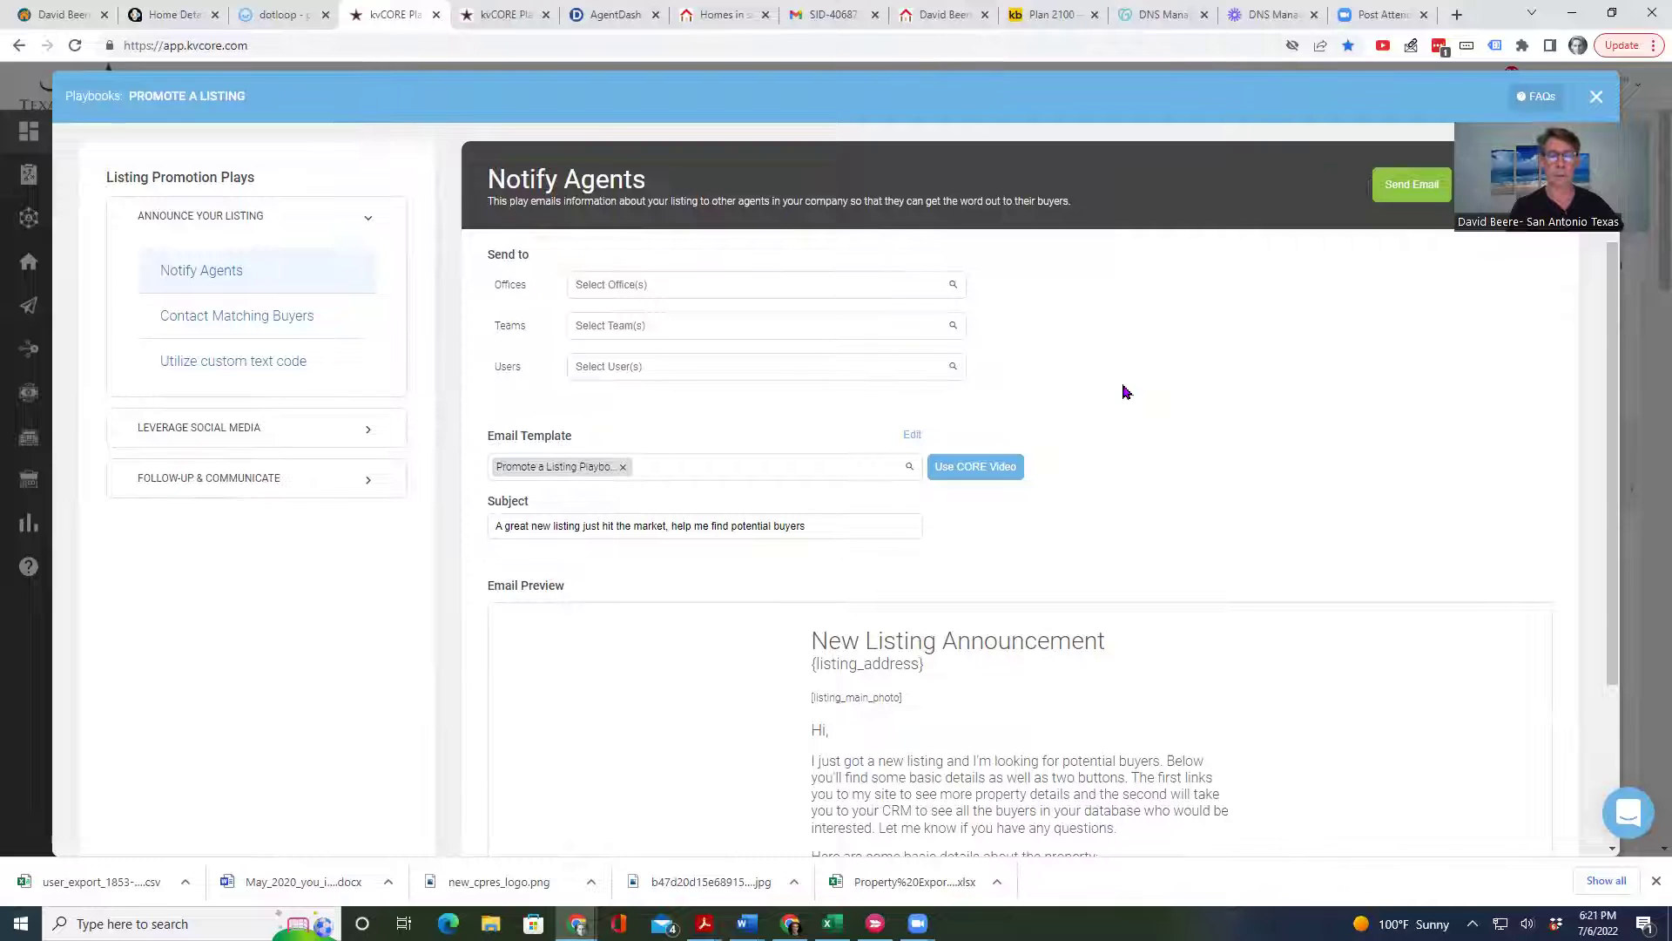
pyautogui.scroll(-3, 1127, 392)
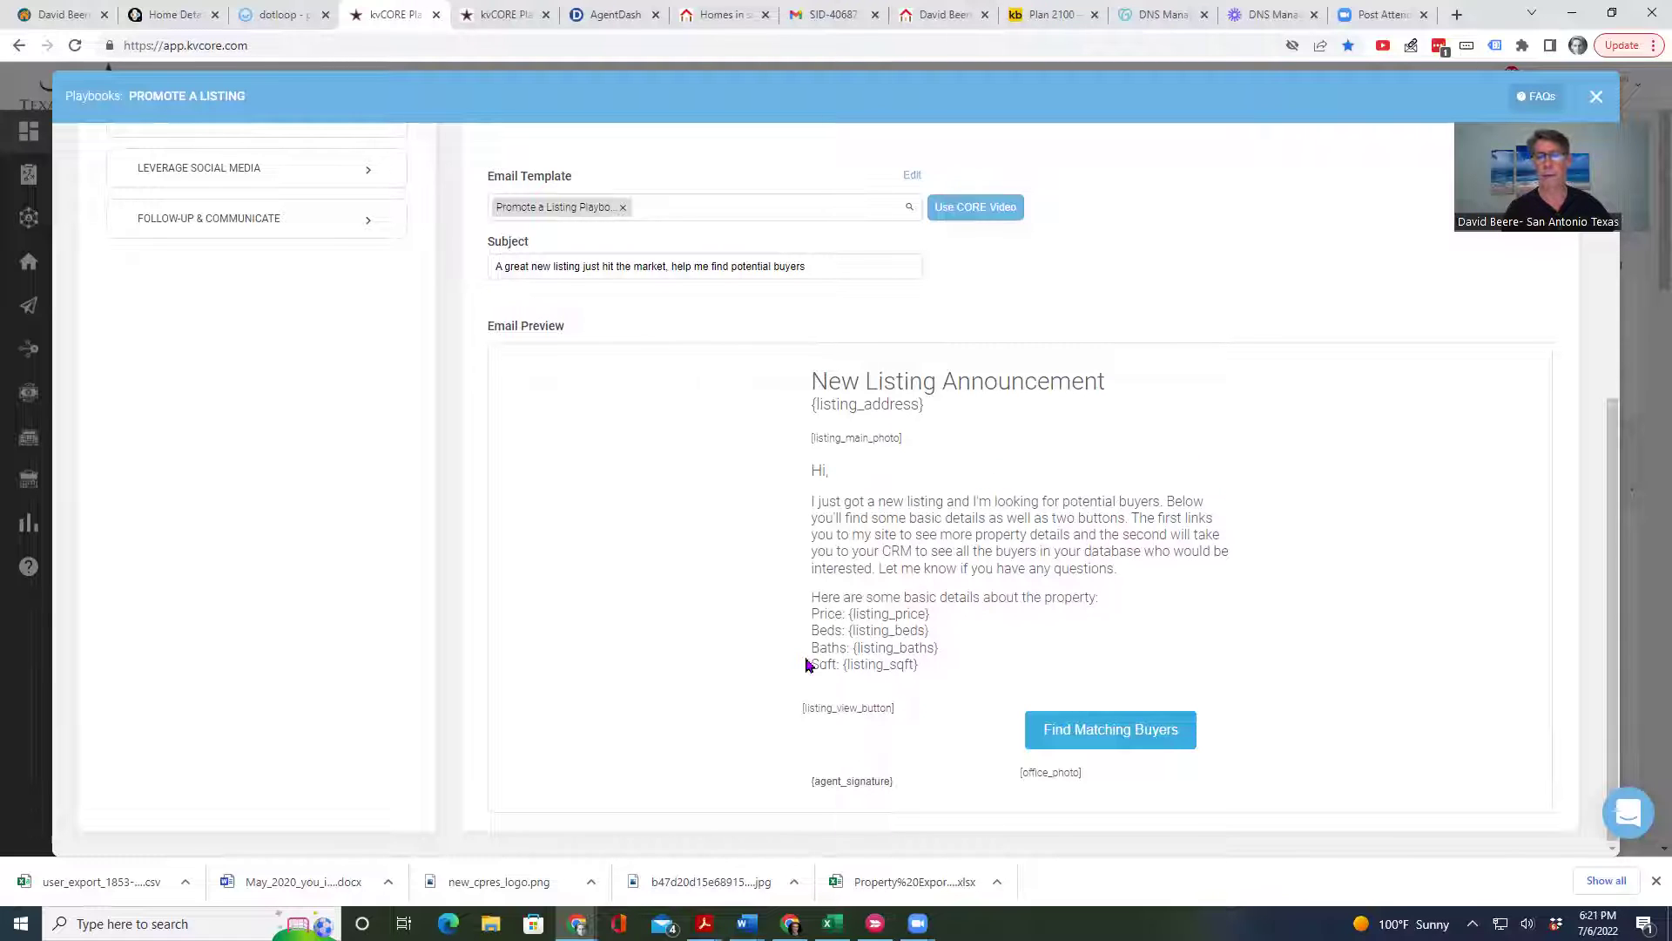
pyautogui.scroll(5, 1324, 612)
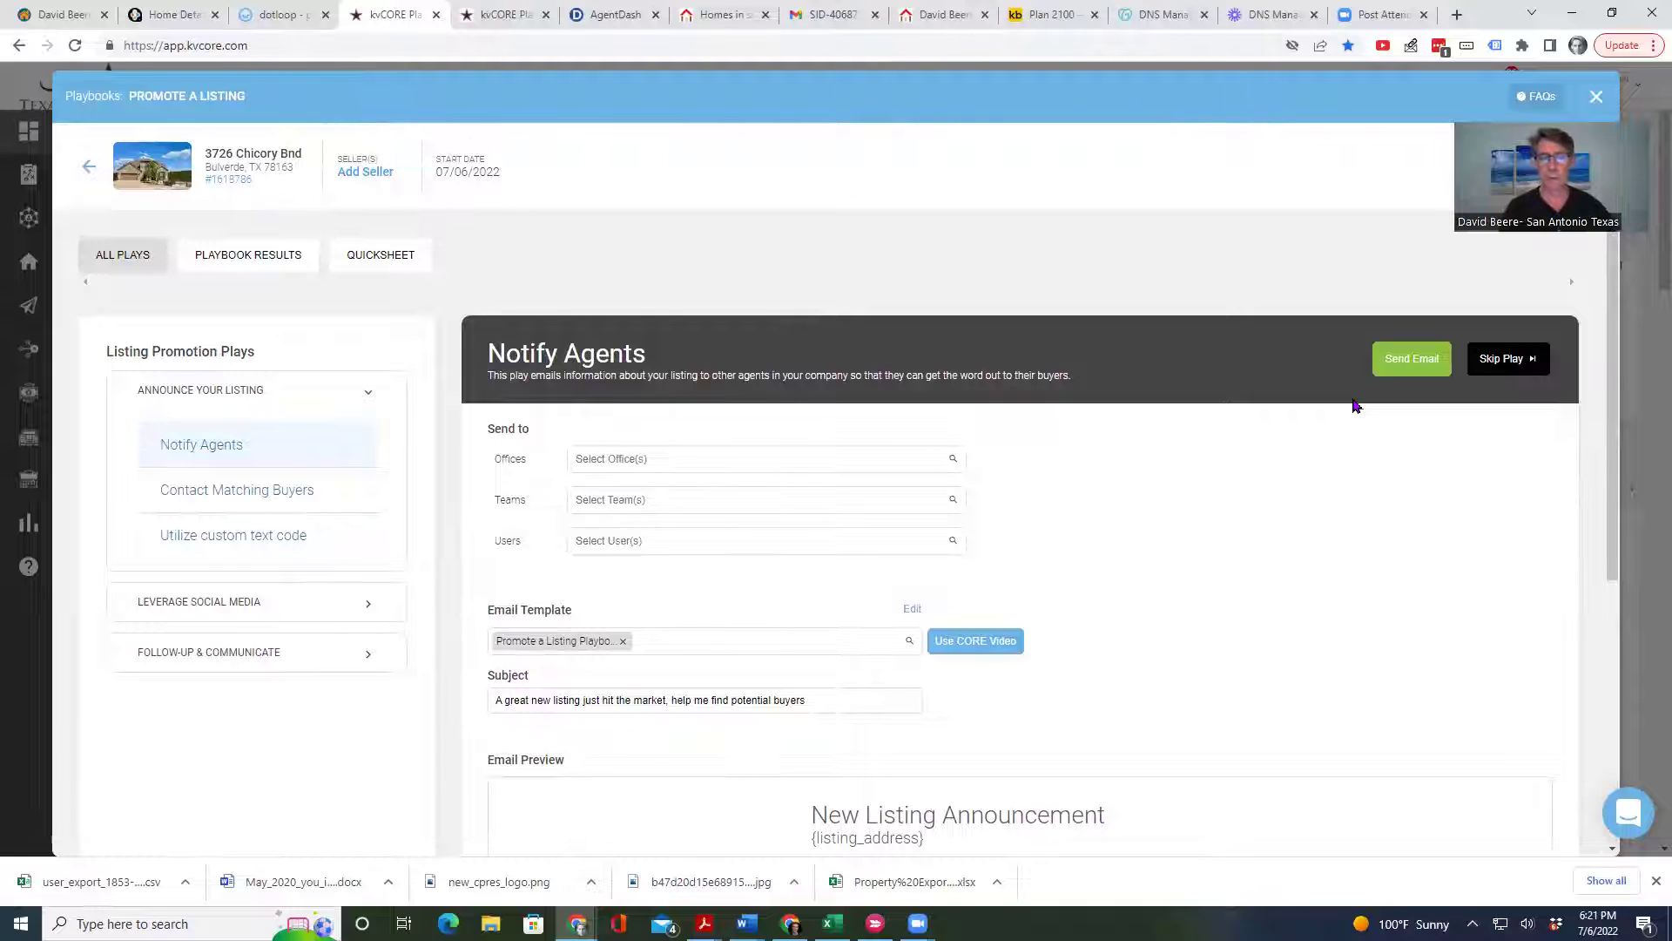
# Skip the Notify Agents play and review the Contact Matching Buyers play
pyautogui.click(1508, 365)
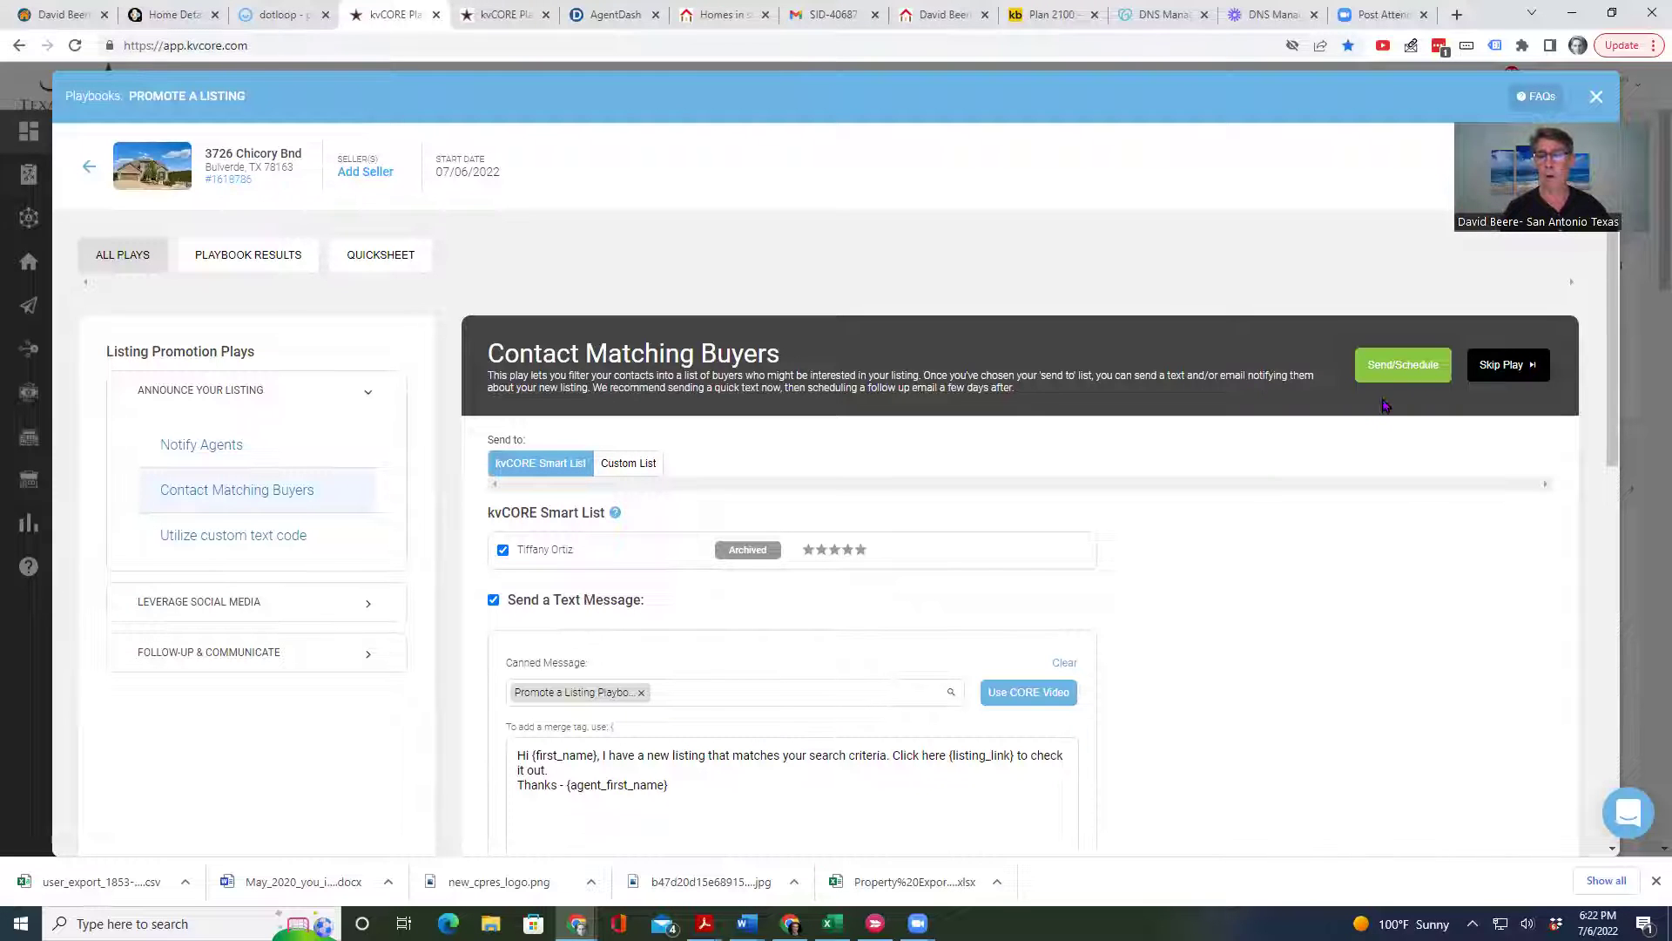
pyautogui.scroll(-3, 1245, 437)
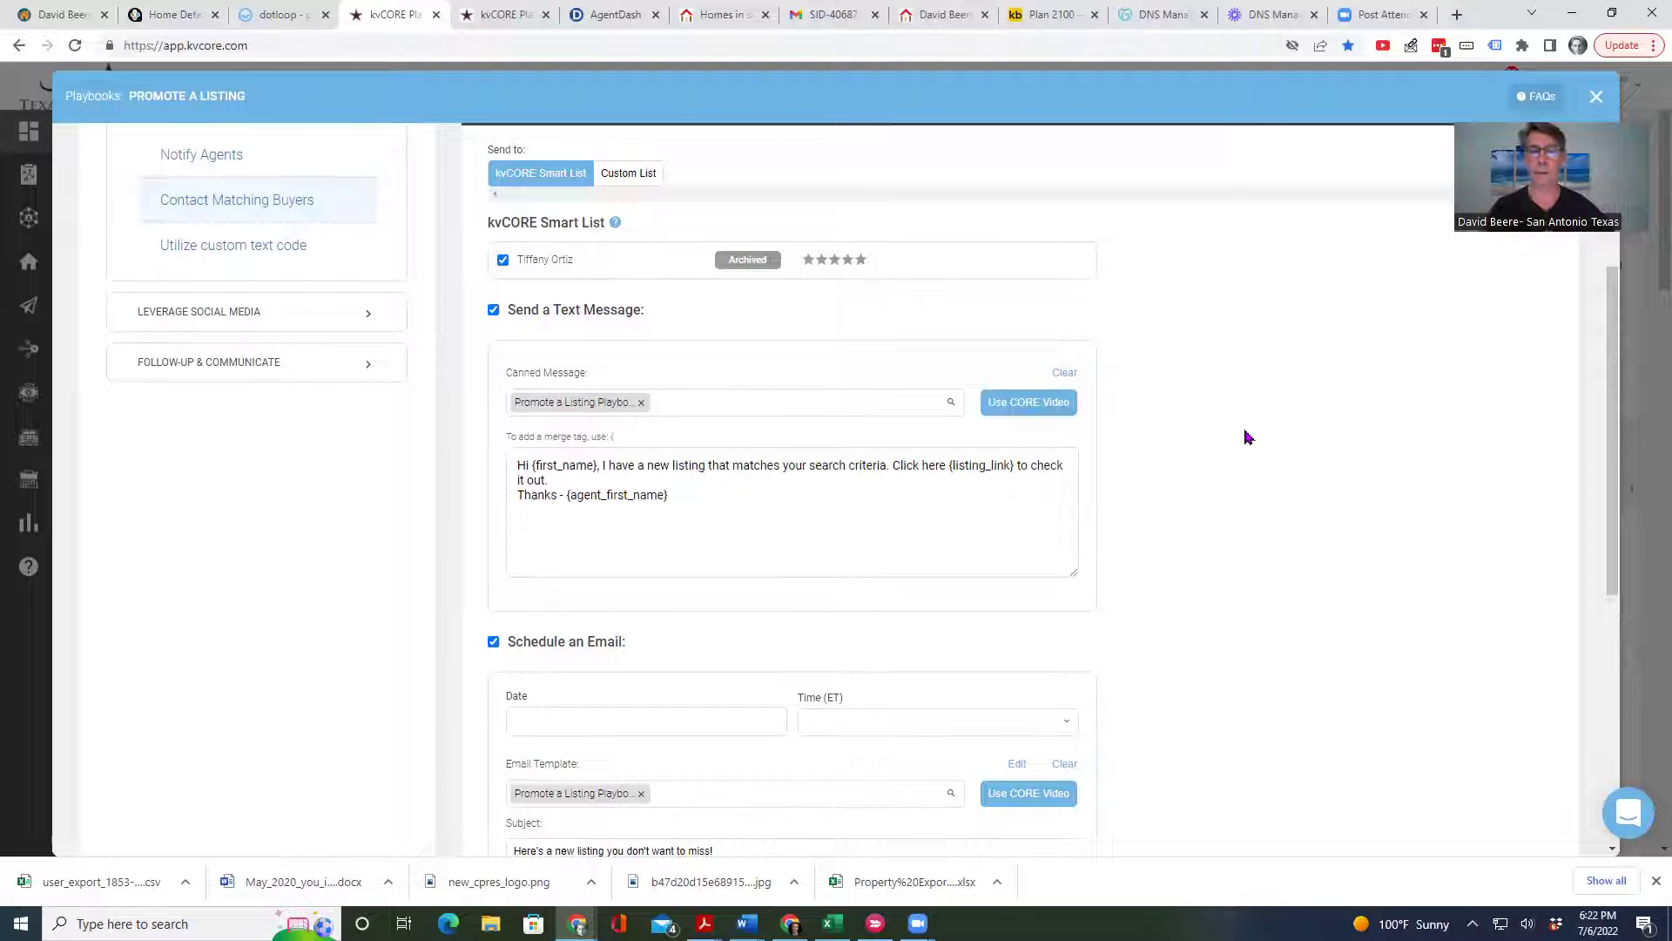
pyautogui.scroll(2, 1218, 429)
pyautogui.scroll(-2, 1217, 429)
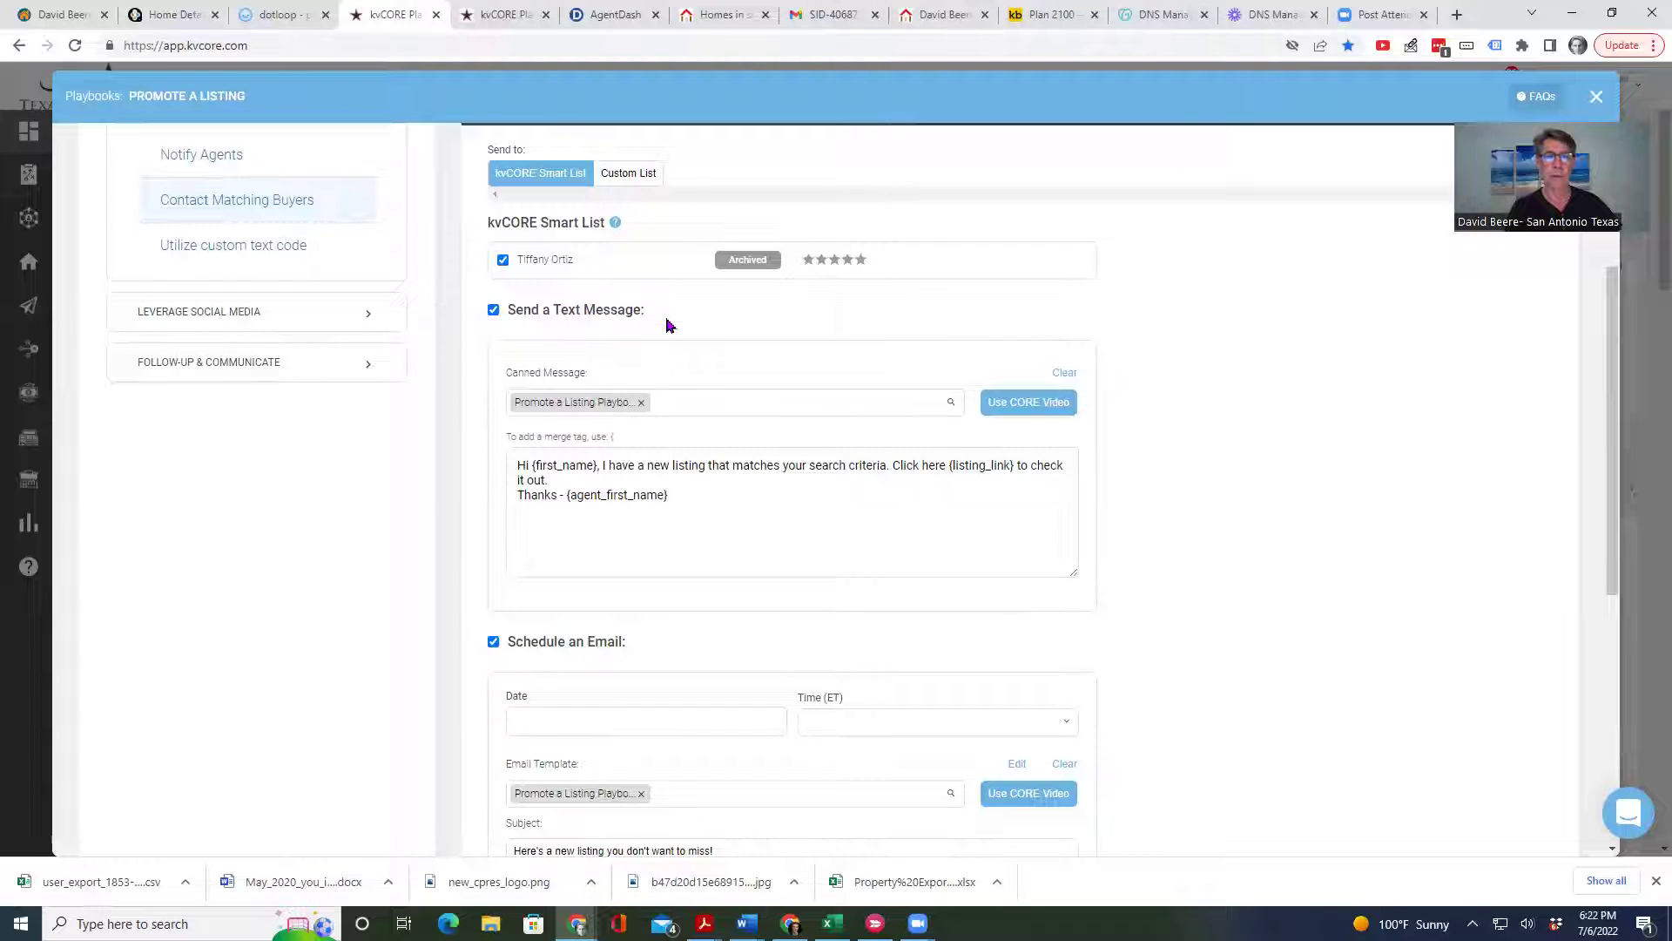
pyautogui.scroll(-3, 1168, 418)
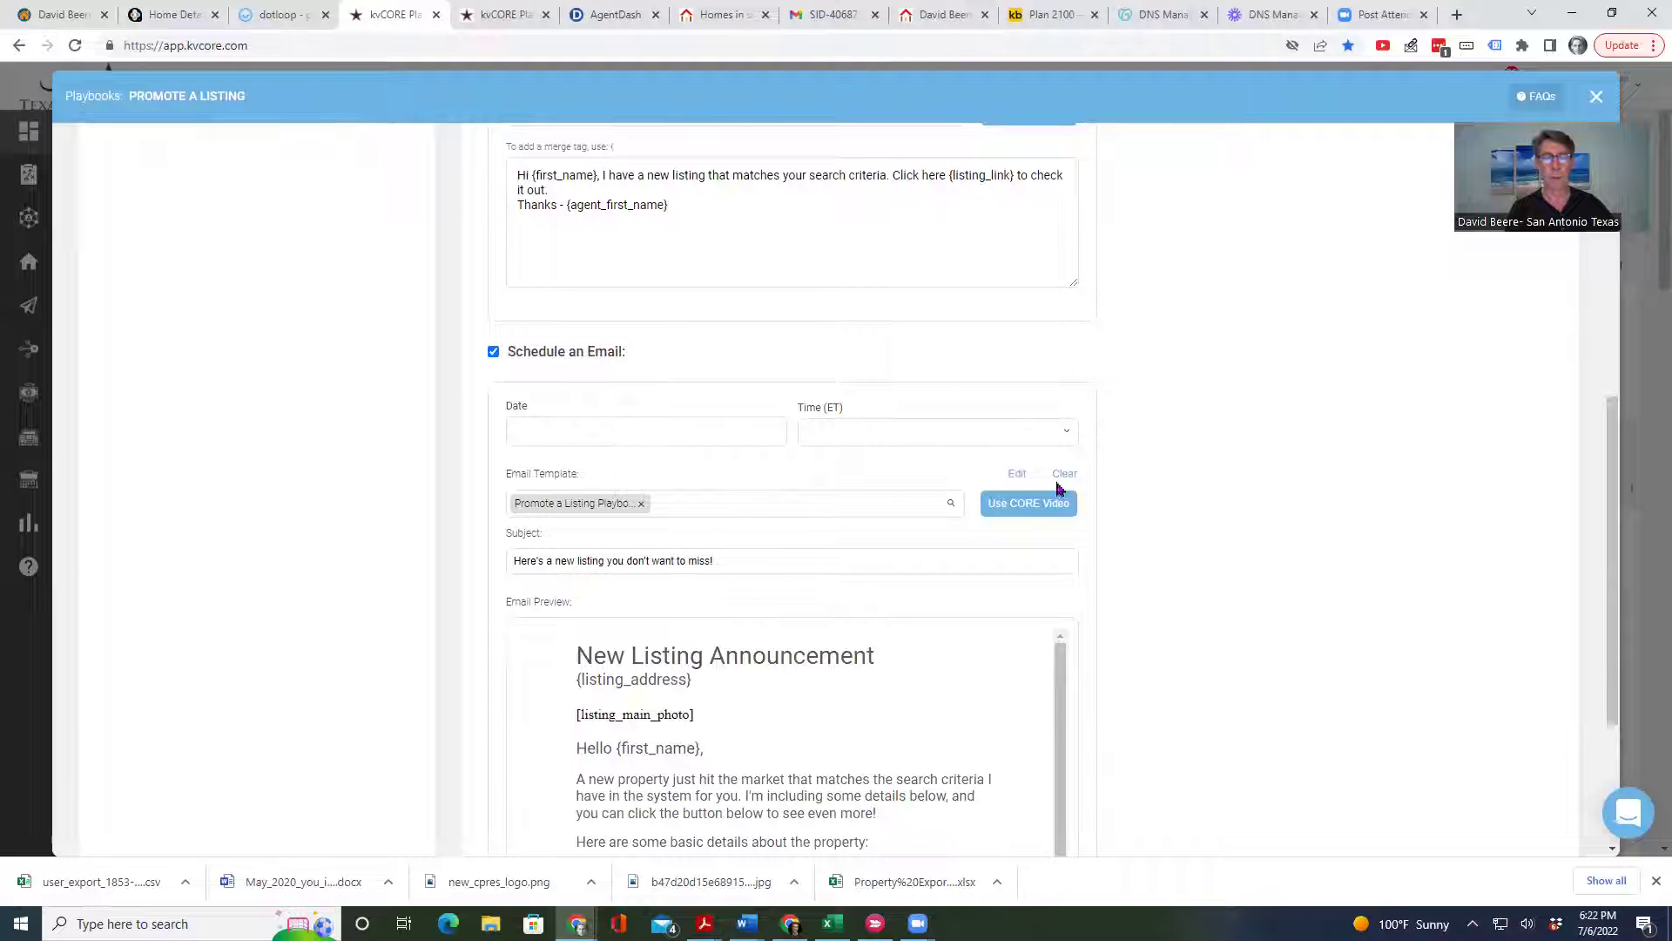
# Schedule the follow-up email for July 6, 2022 at 7:30 pm
pyautogui.click(599, 433)
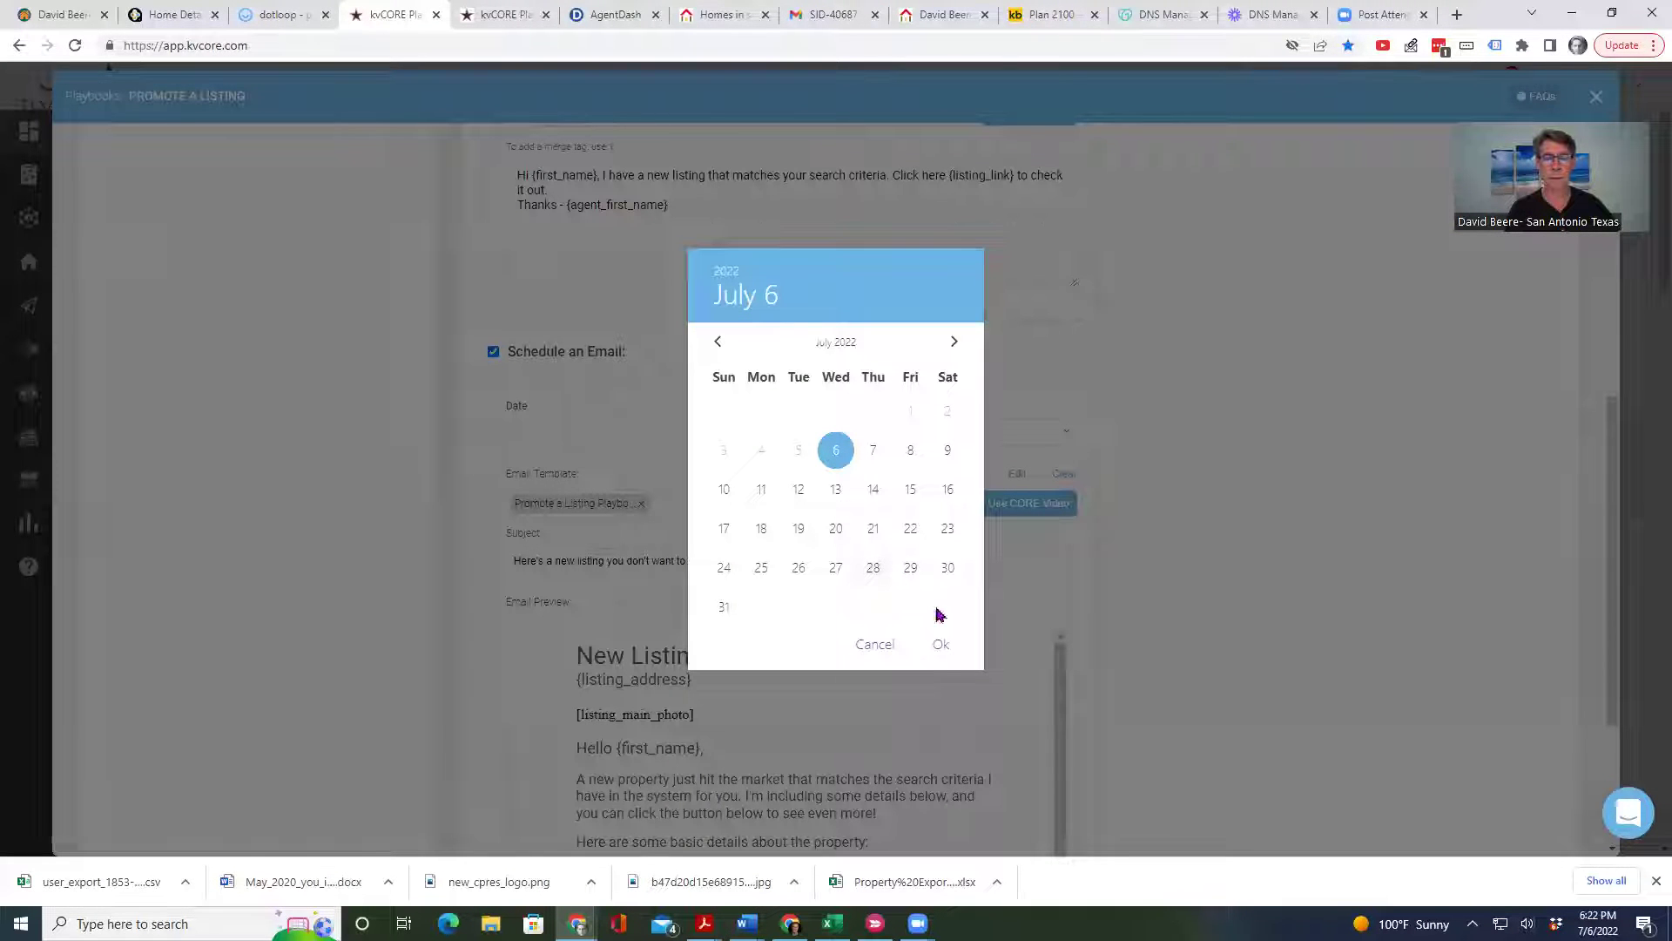
pyautogui.click(942, 651)
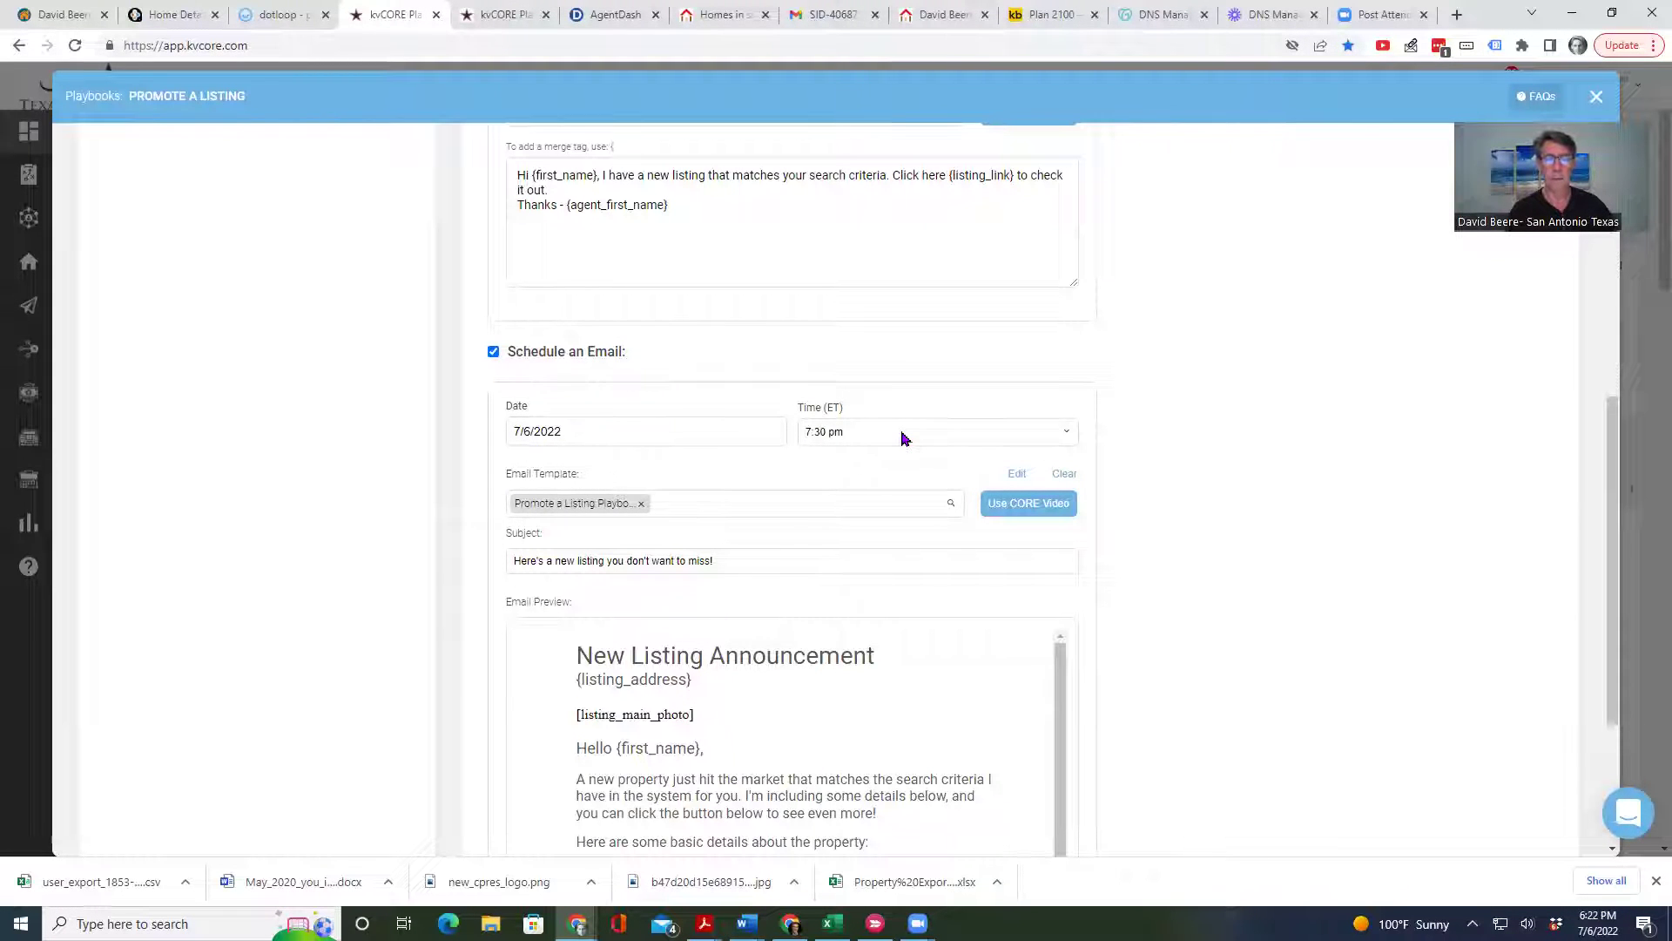
pyautogui.scroll(-1, 1082, 509)
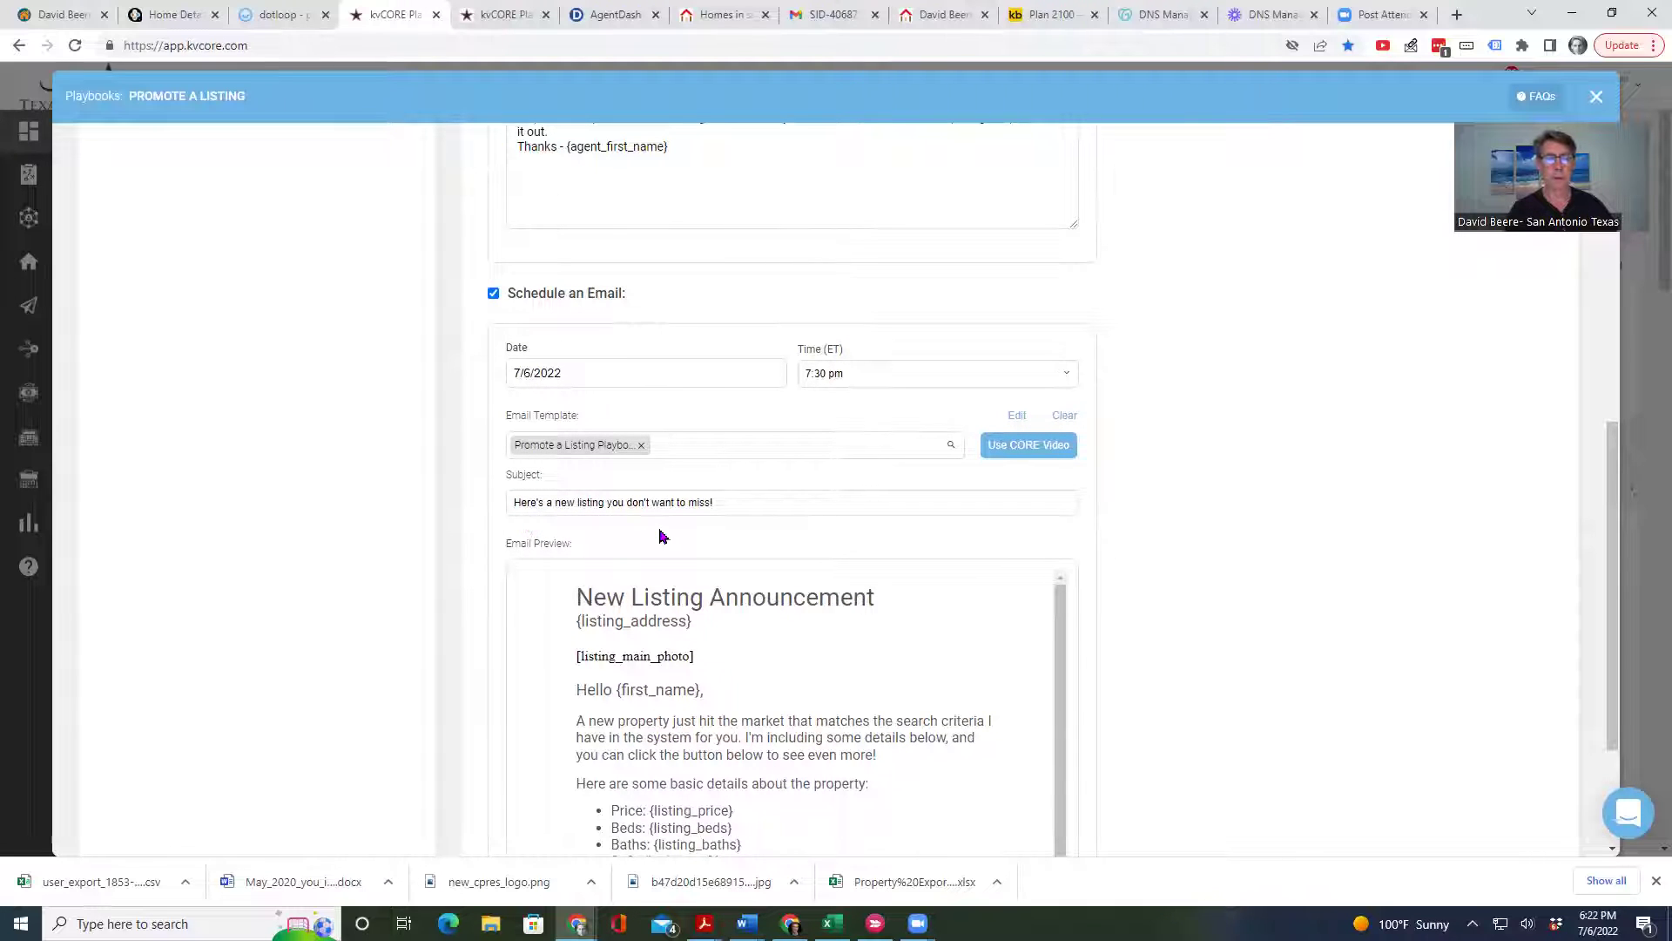
pyautogui.scroll(-3, 1119, 557)
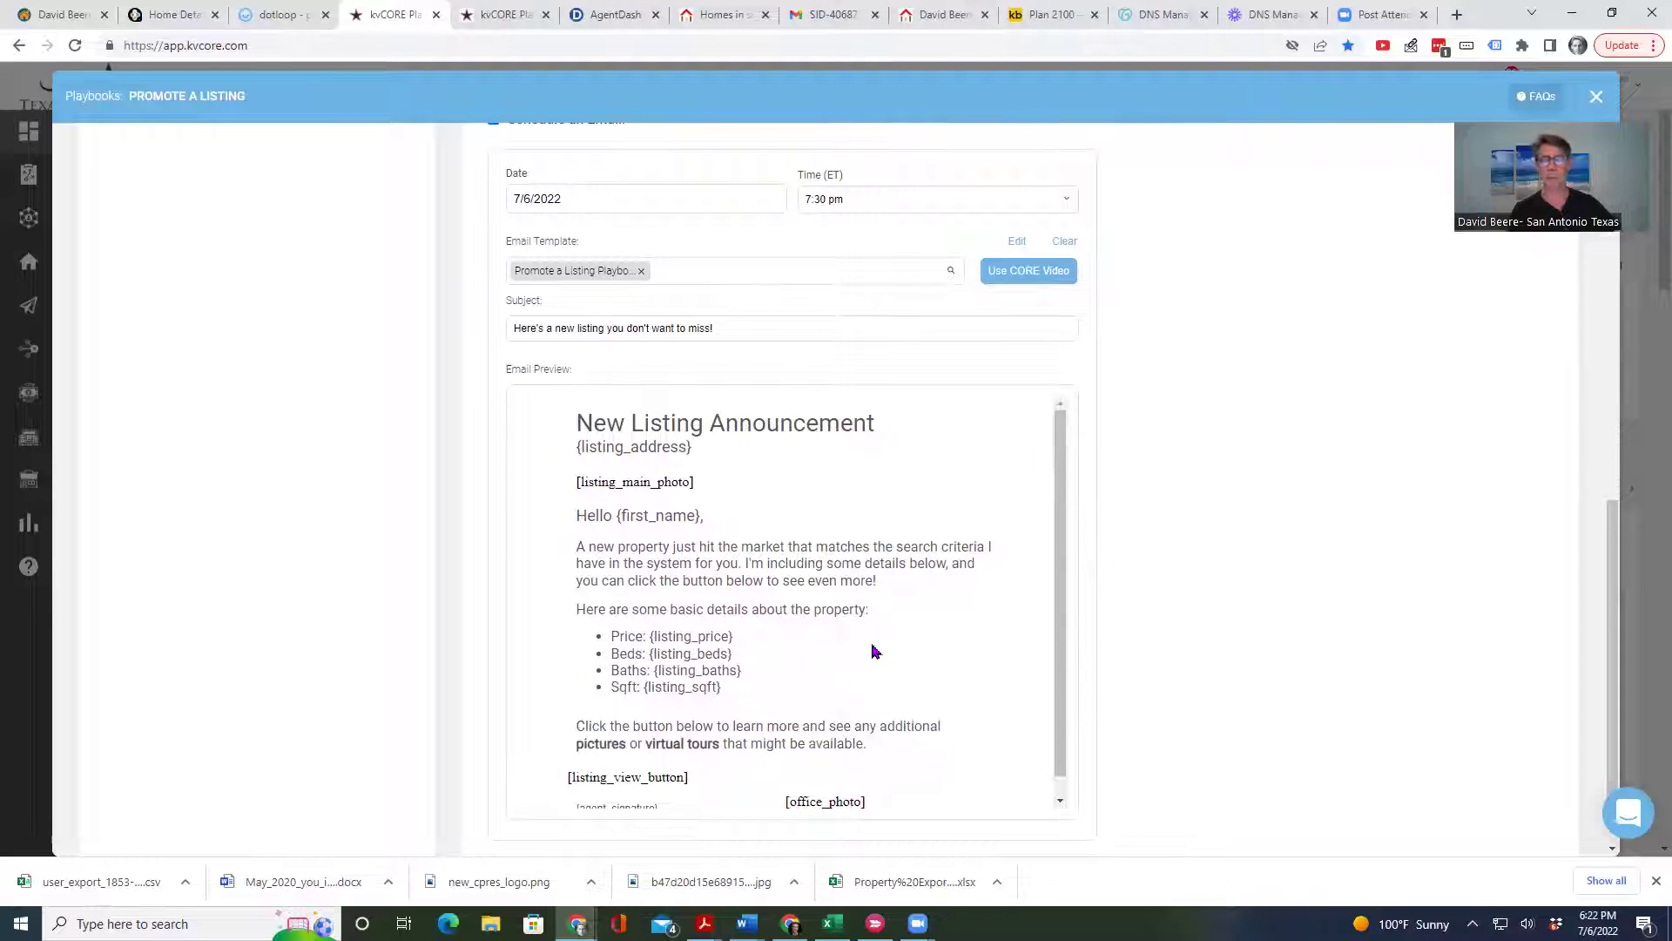
pyautogui.scroll(-2, 875, 652)
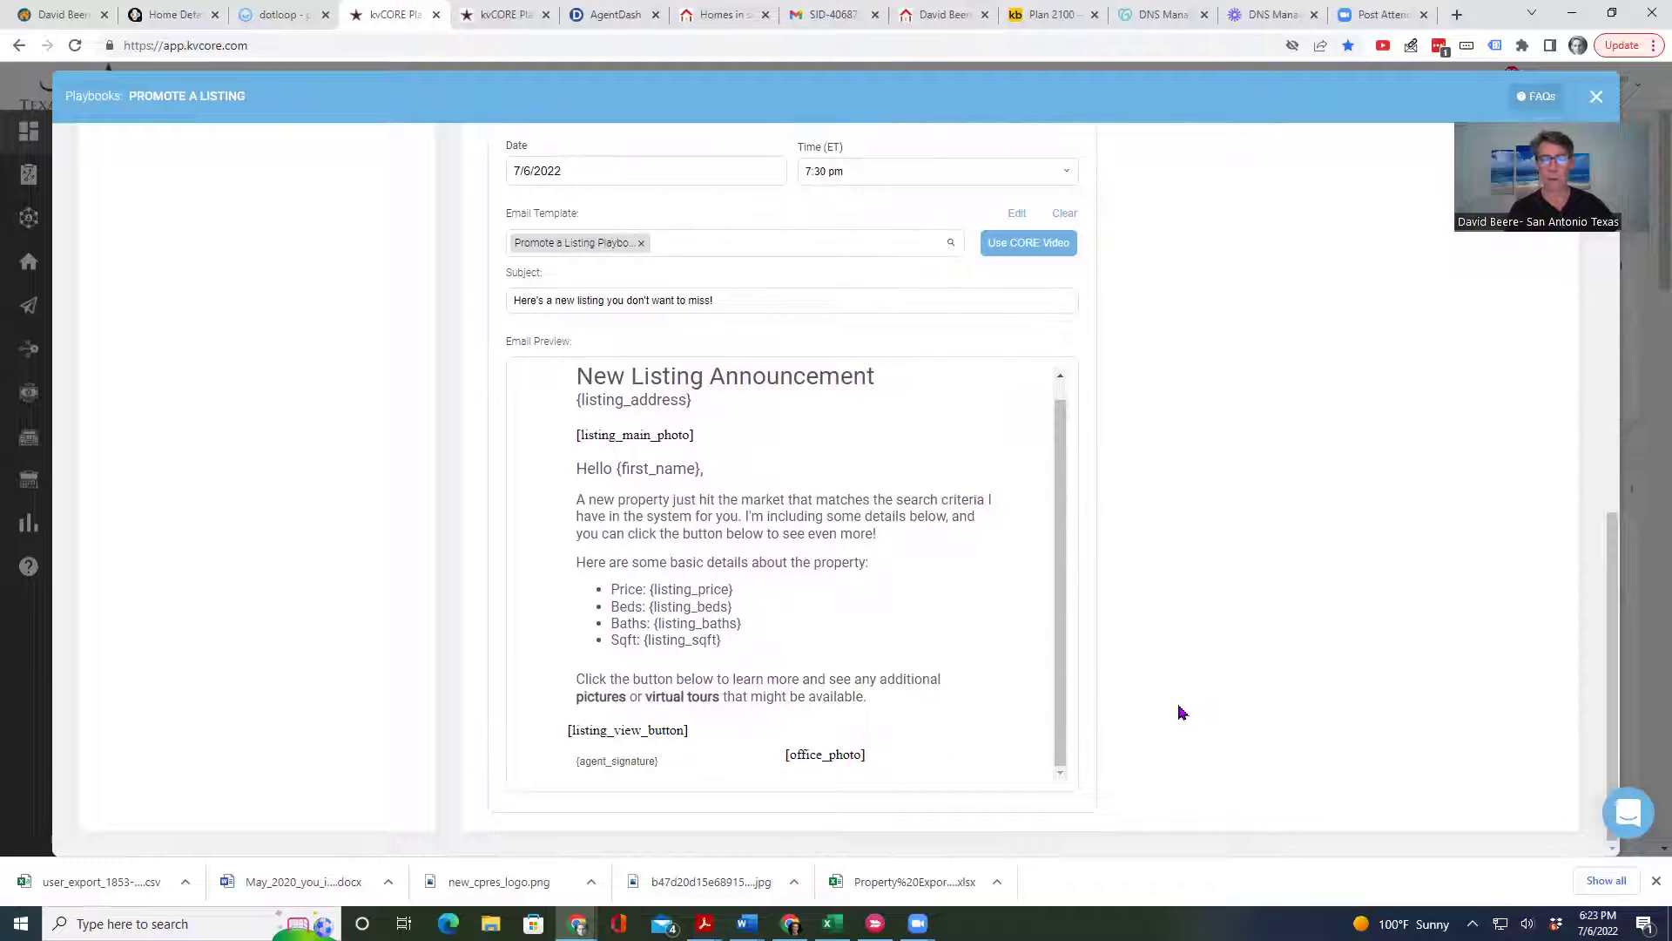
pyautogui.scroll(6, 1181, 712)
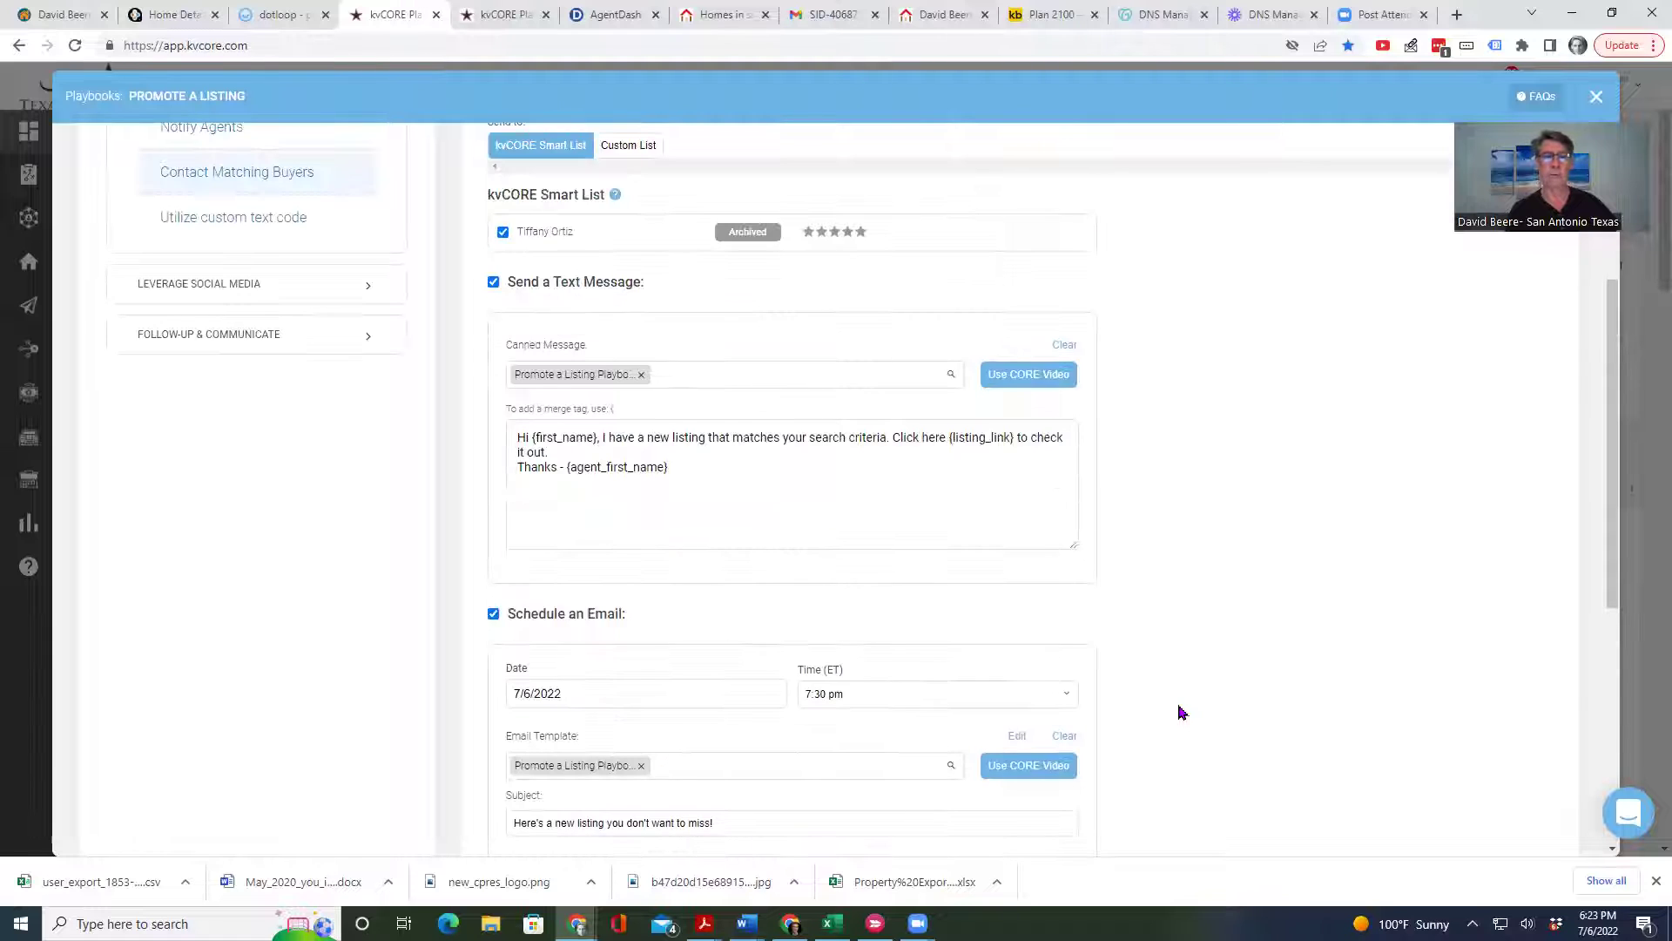
pyautogui.scroll(3, 1181, 713)
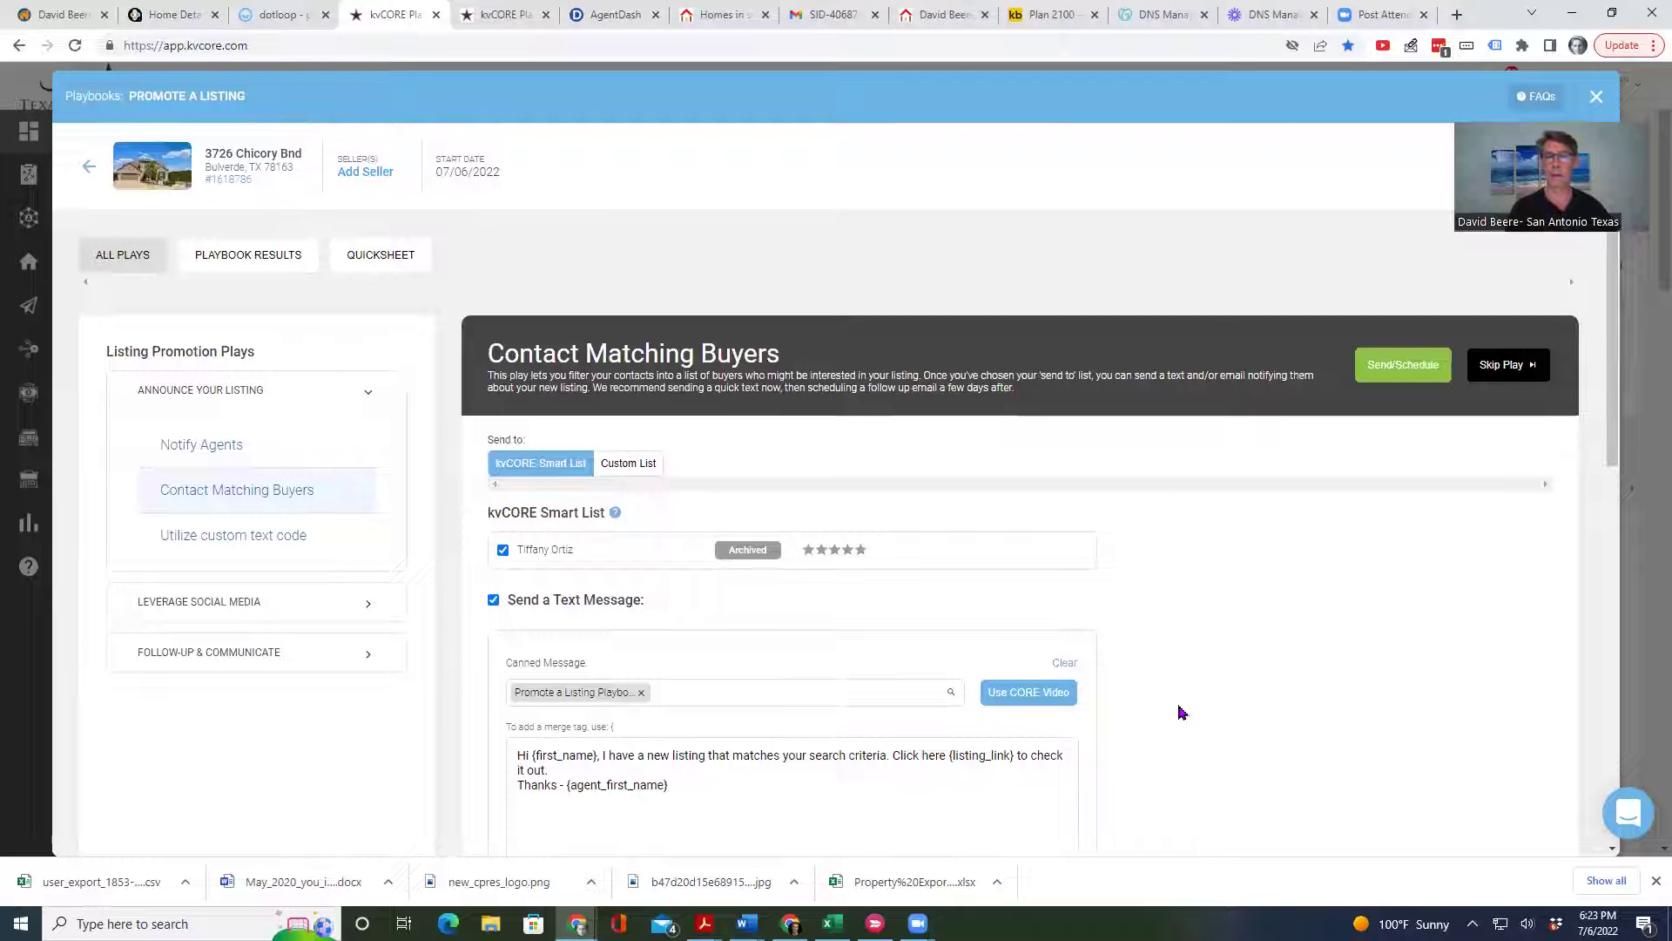
# Send the matching-buyer text and email, then skip the custom text code play
pyautogui.click(1402, 367)
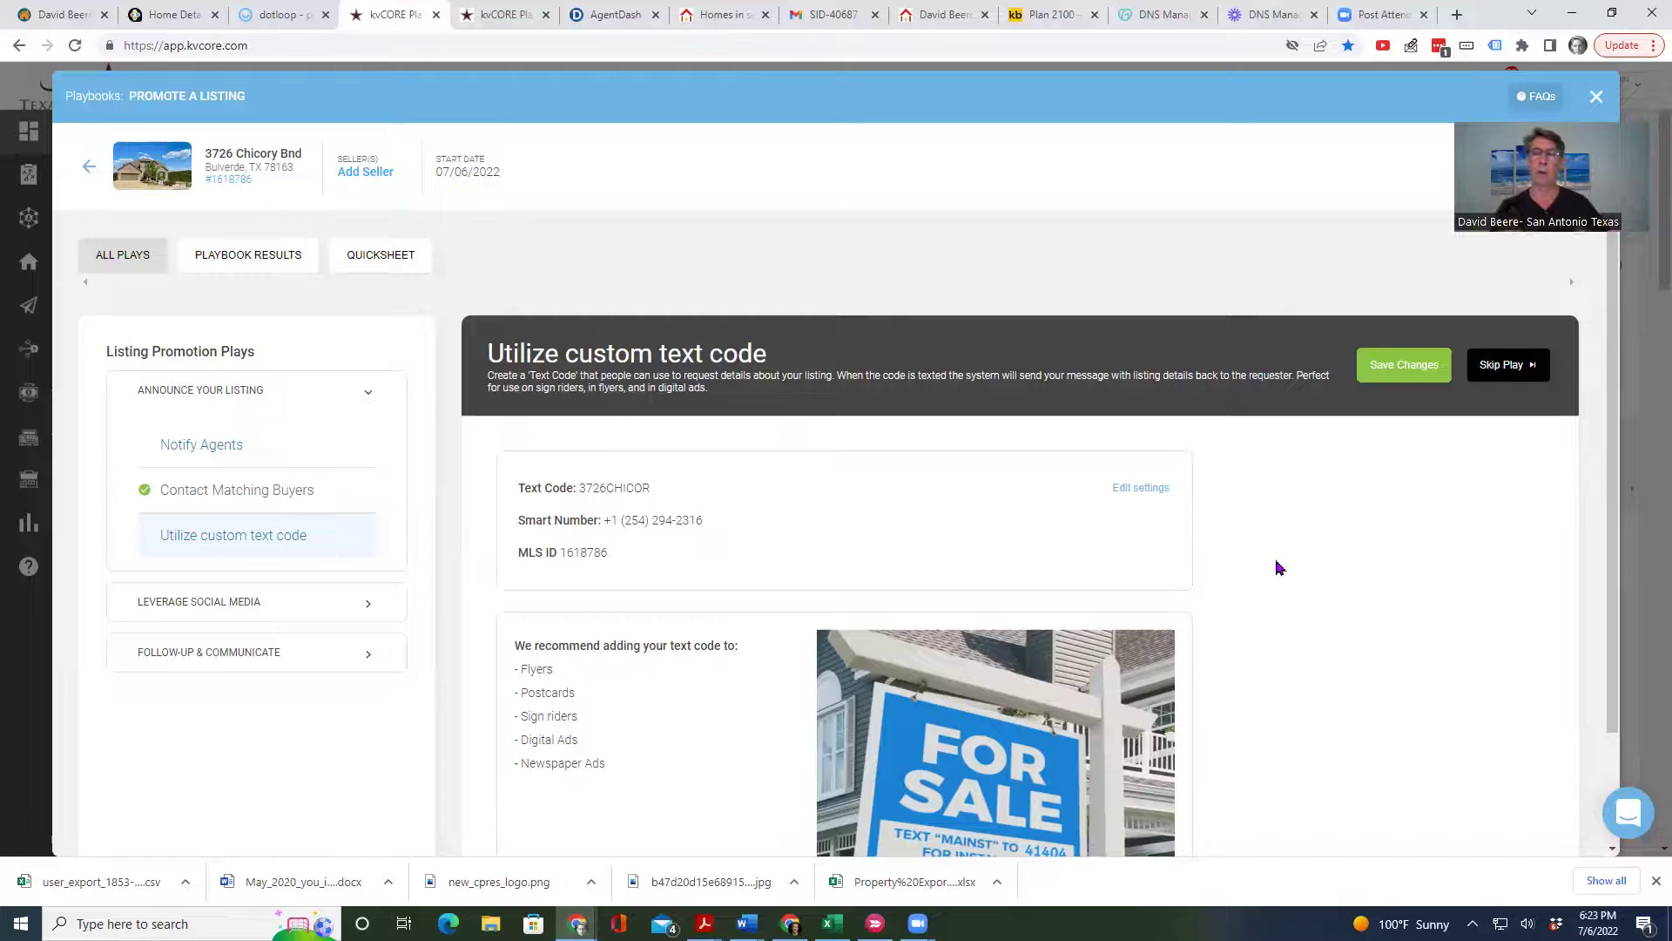
pyautogui.scroll(-2, 1278, 567)
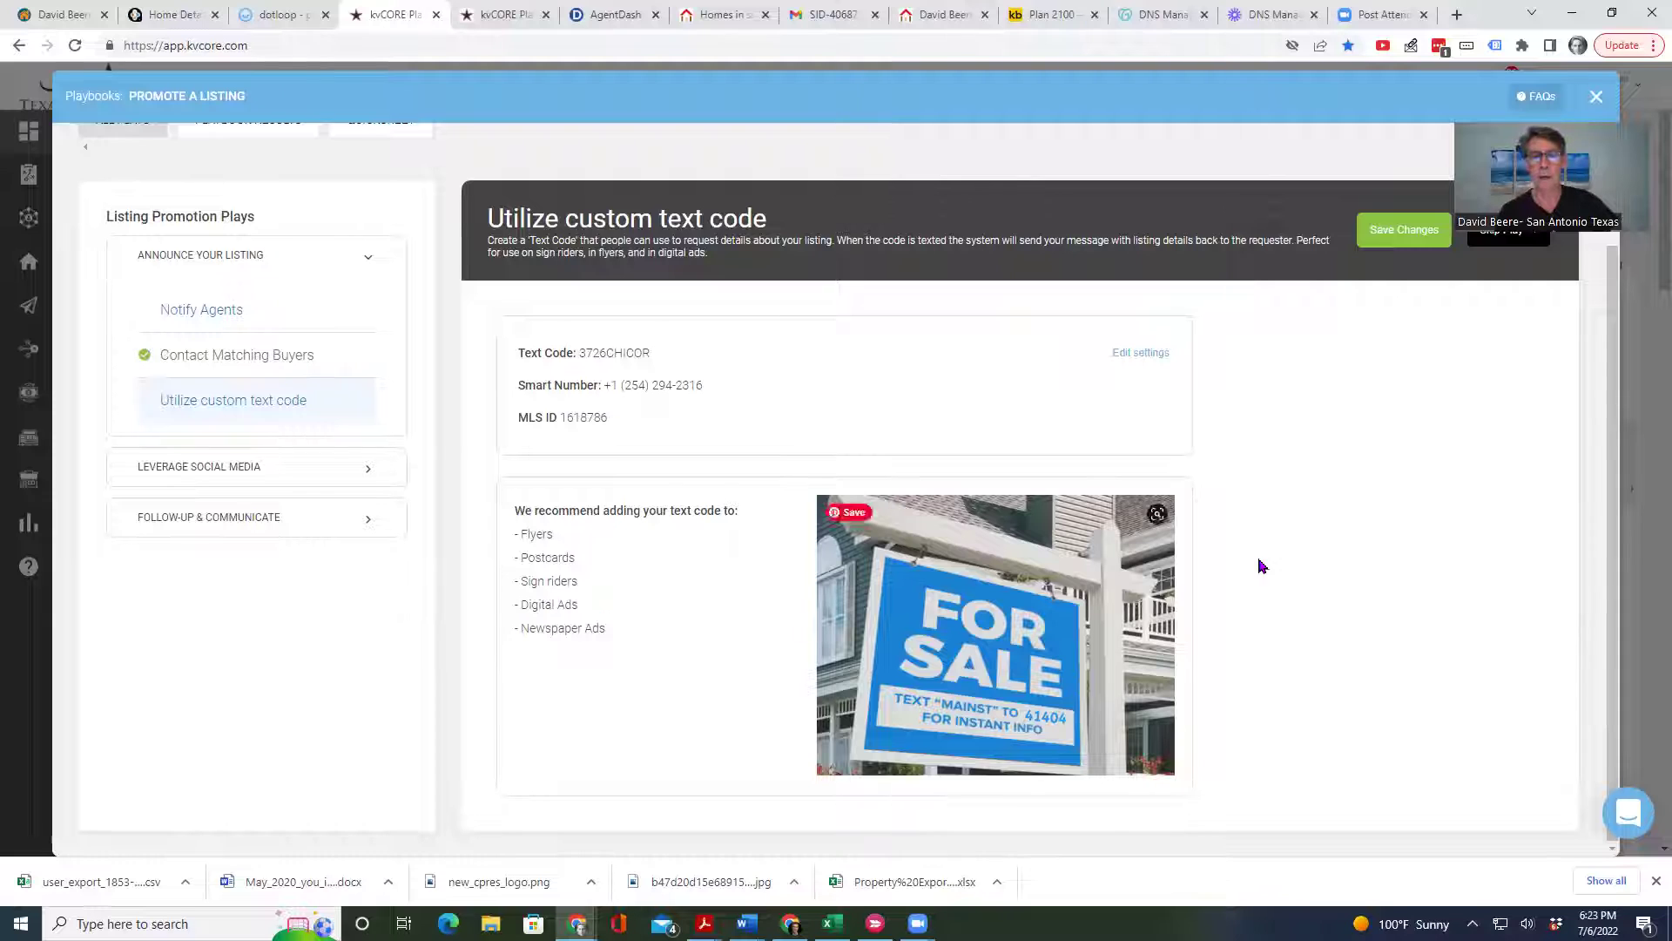
pyautogui.scroll(2, 1359, 488)
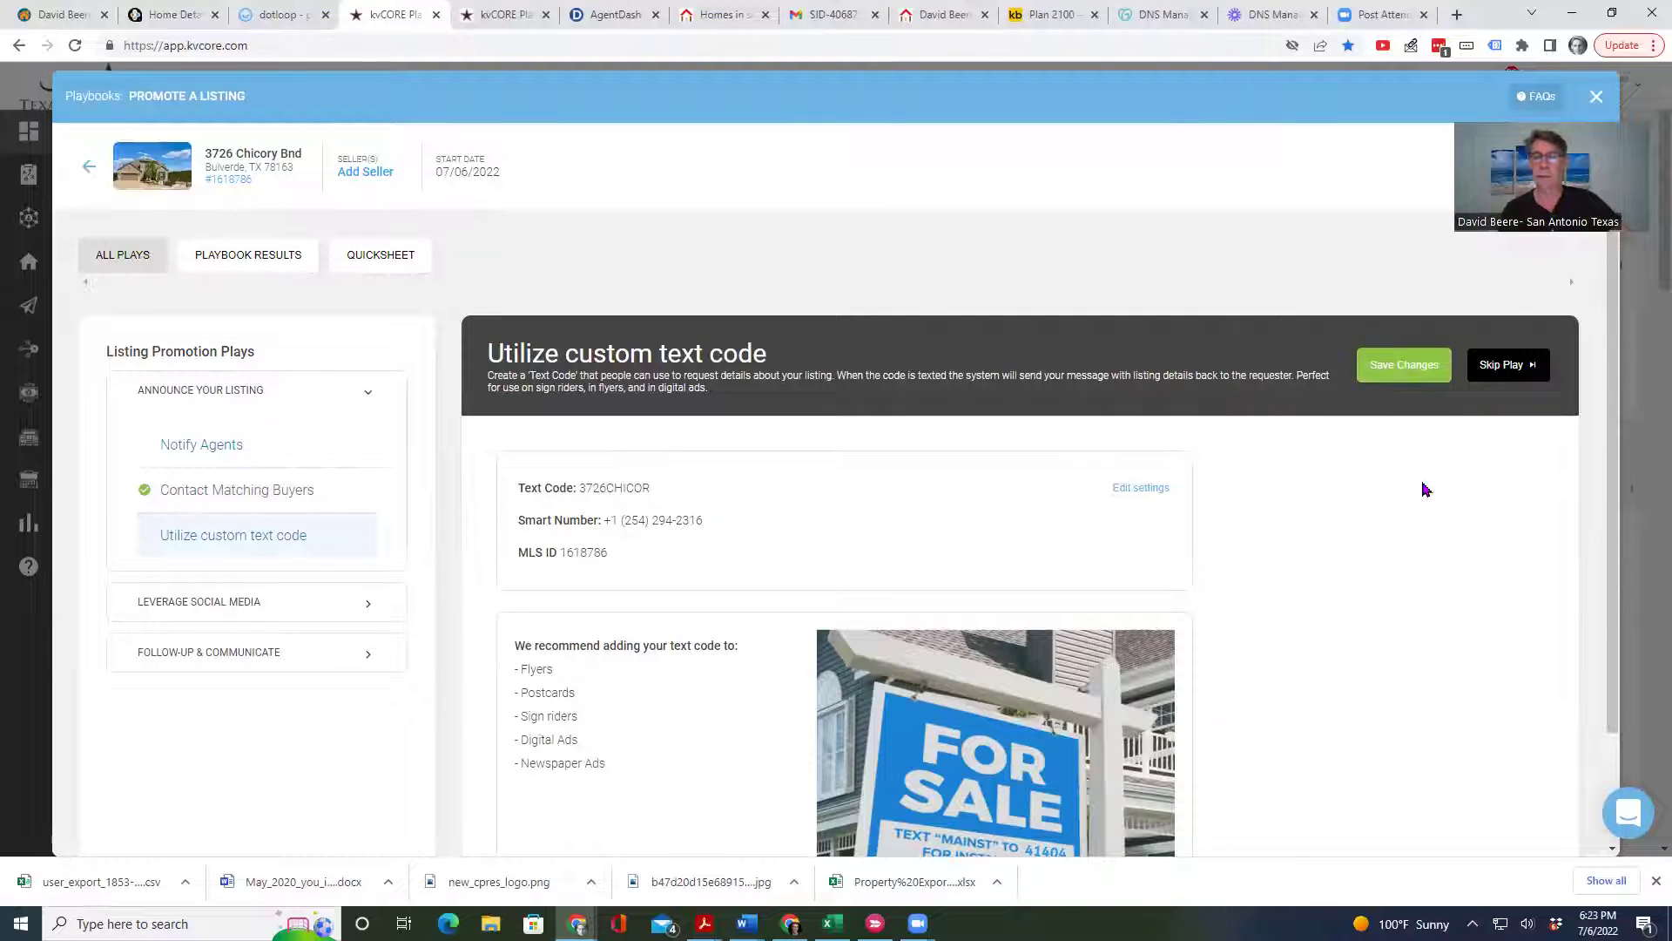
pyautogui.scroll(-1, 1423, 485)
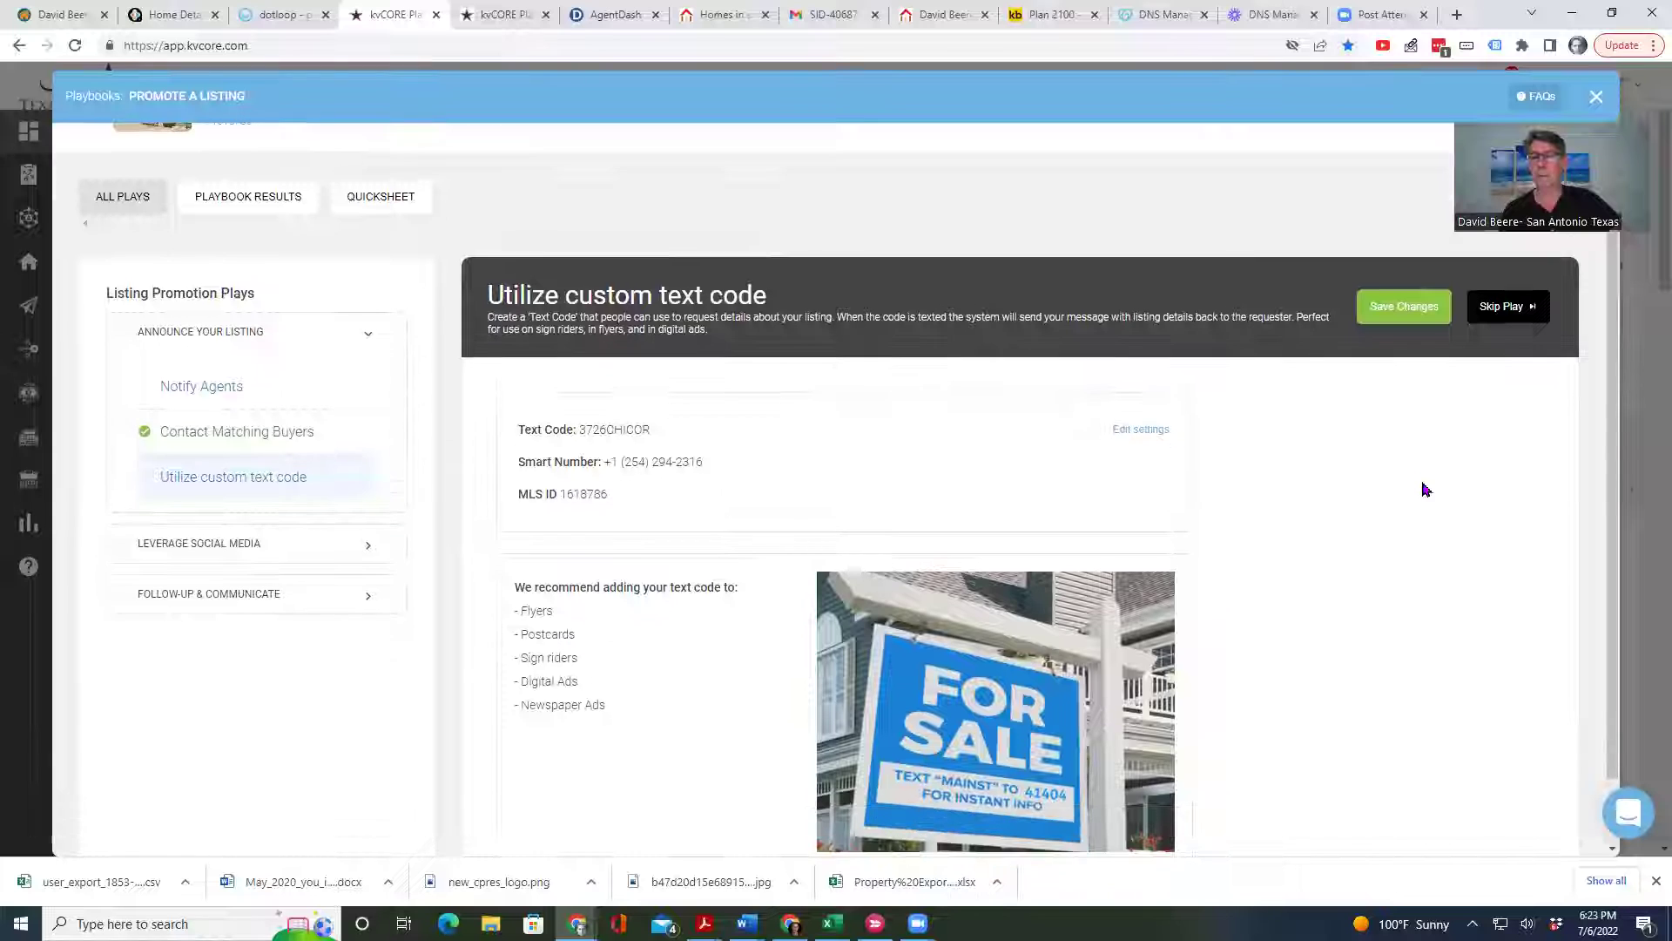
pyautogui.click(1502, 311)
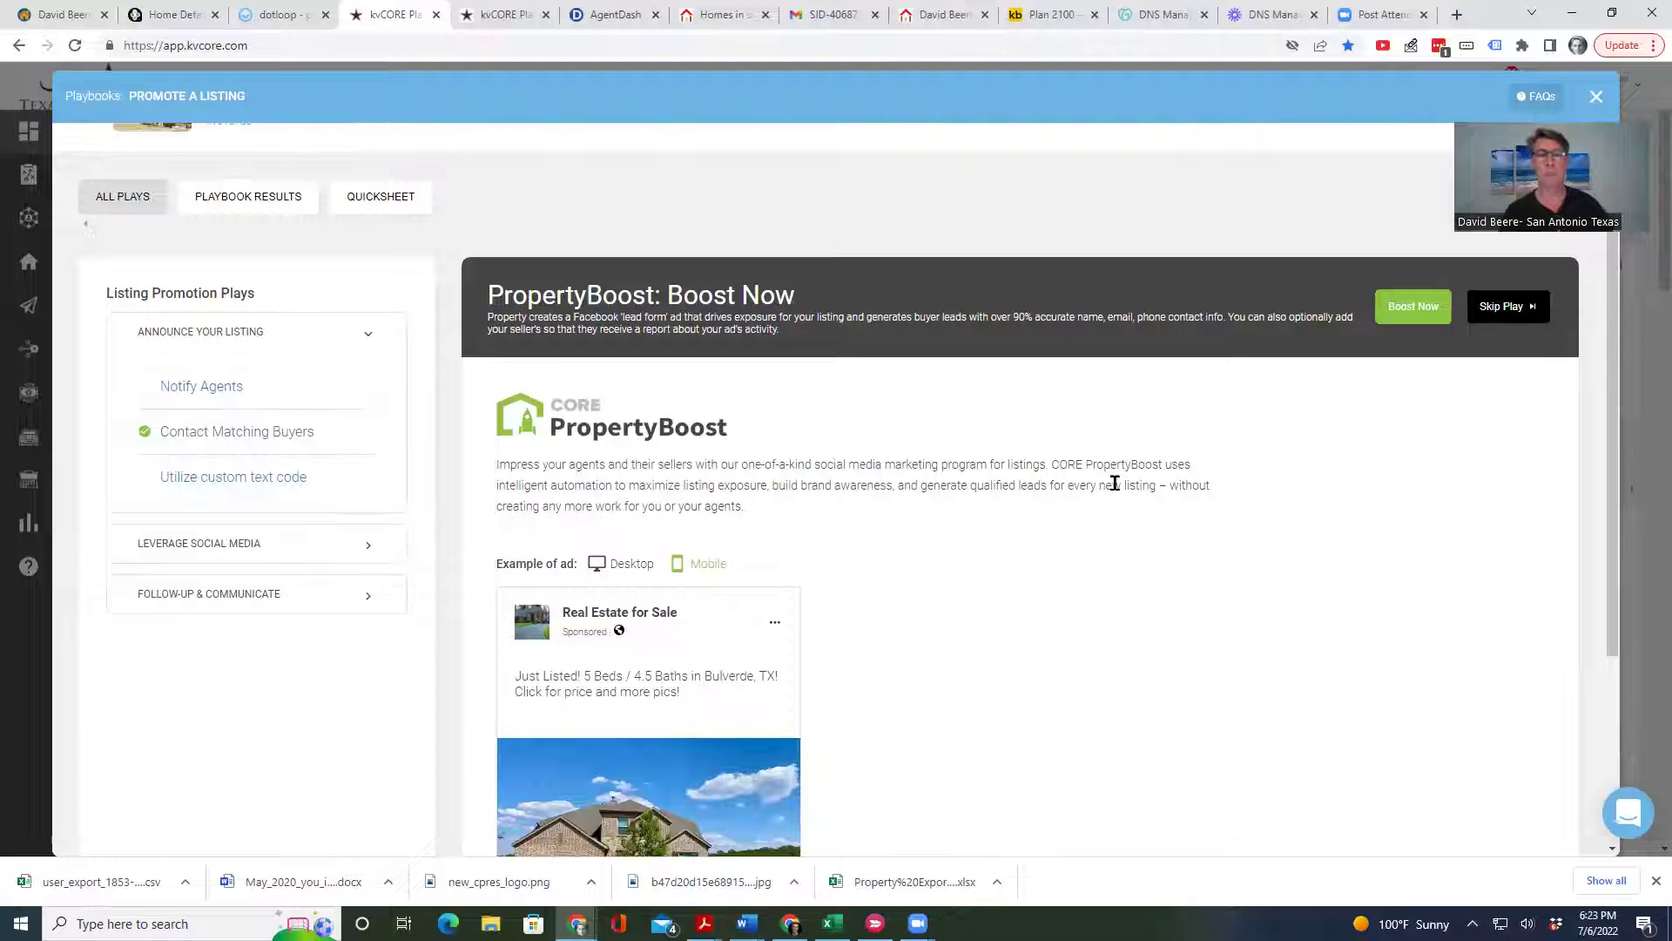
# Preview the example ad in Desktop layout, then launch Boost Now for the listing
pyautogui.scroll(-1, 1123, 492)
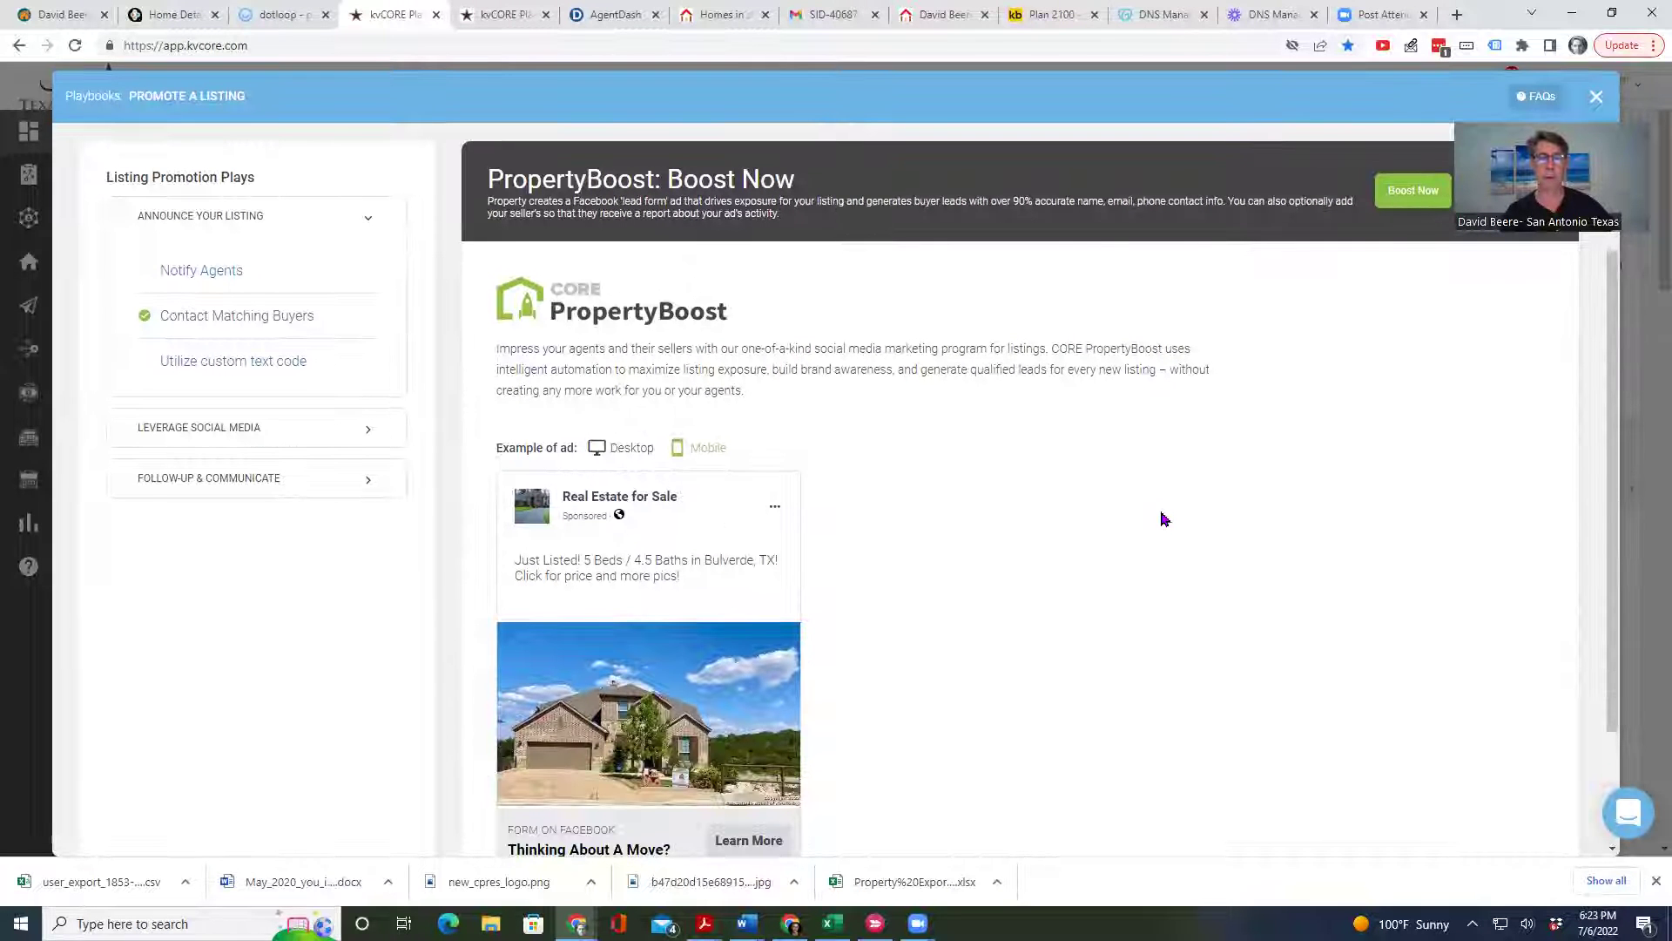
pyautogui.scroll(-2, 1163, 518)
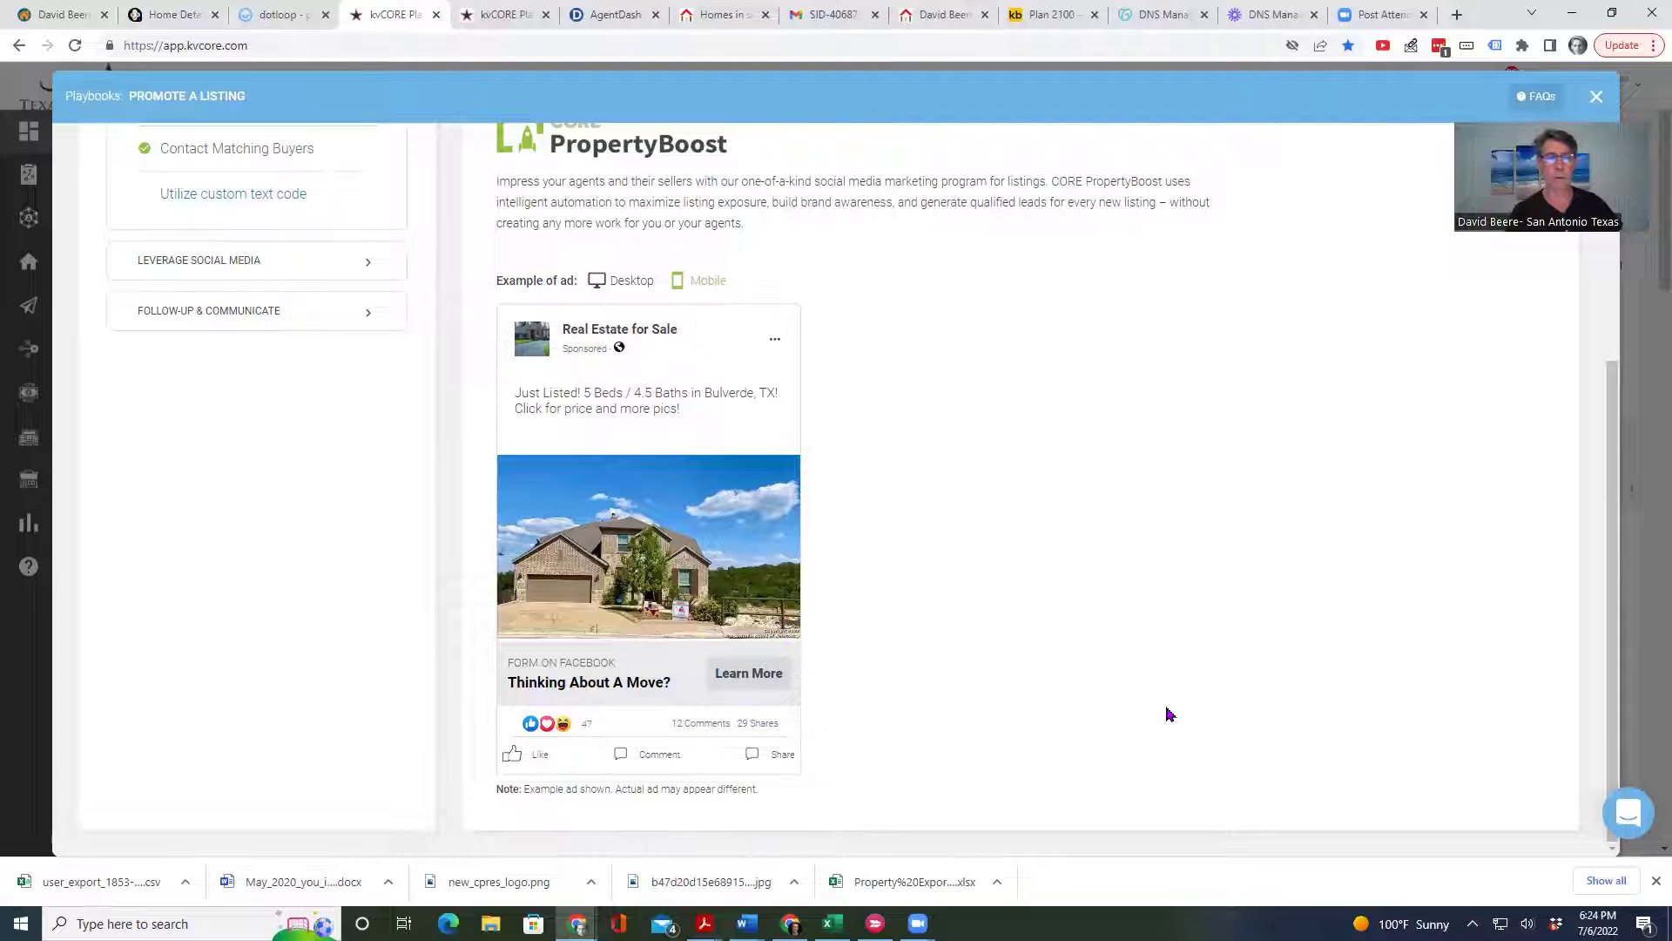
pyautogui.scroll(1, 1045, 557)
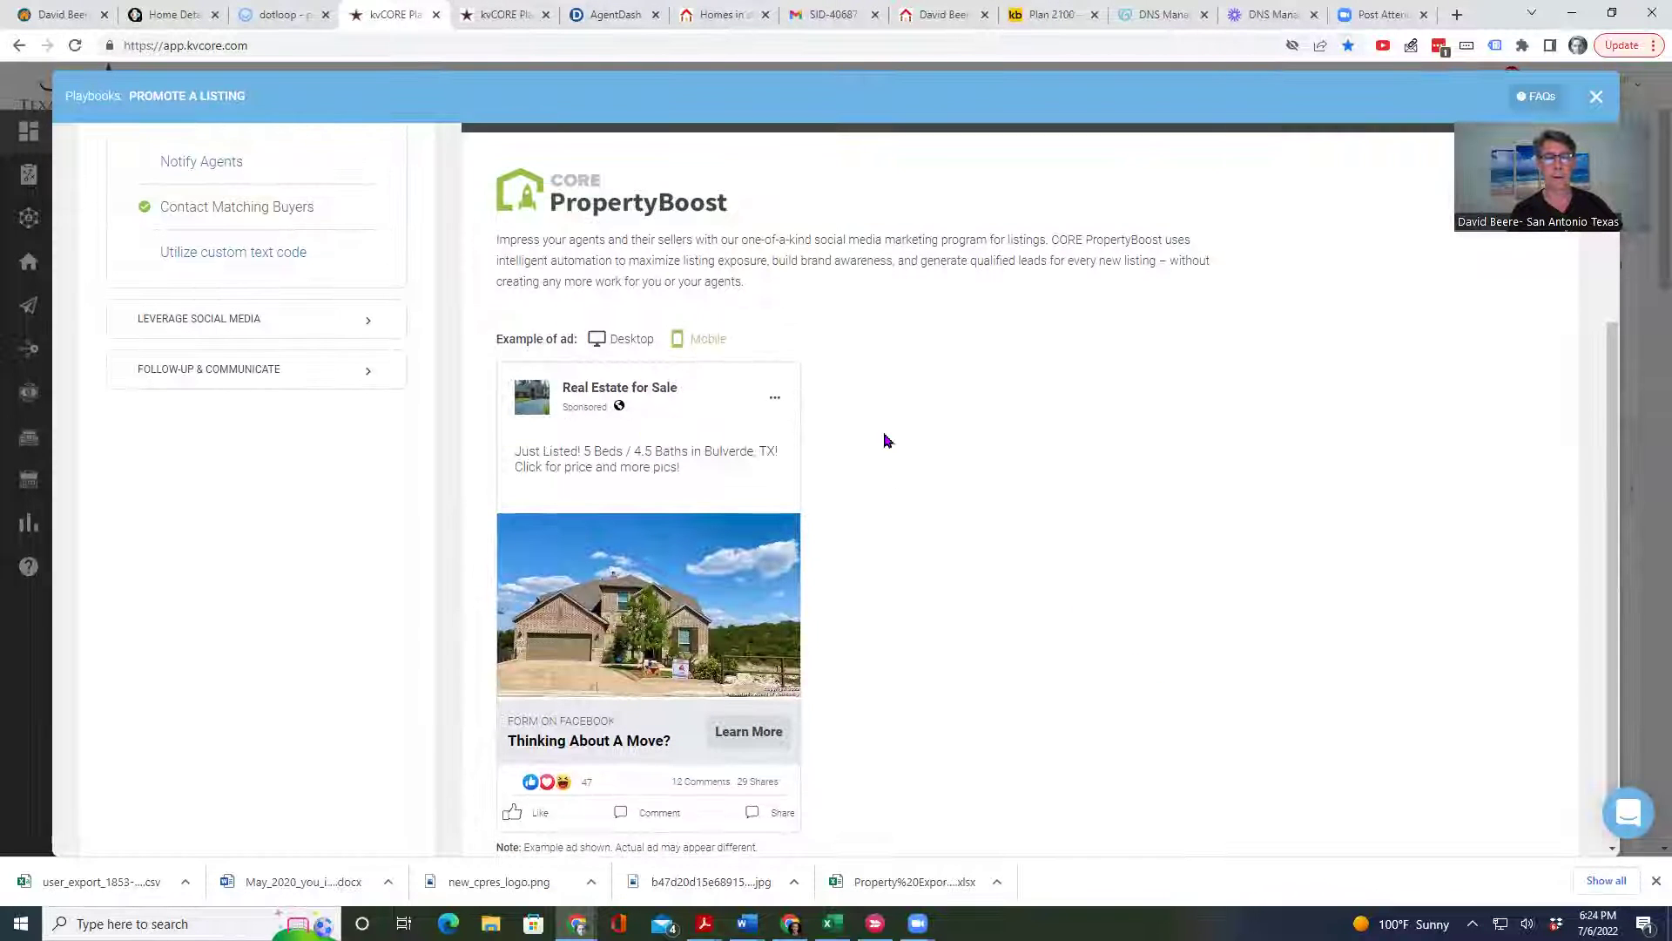
pyautogui.click(599, 338)
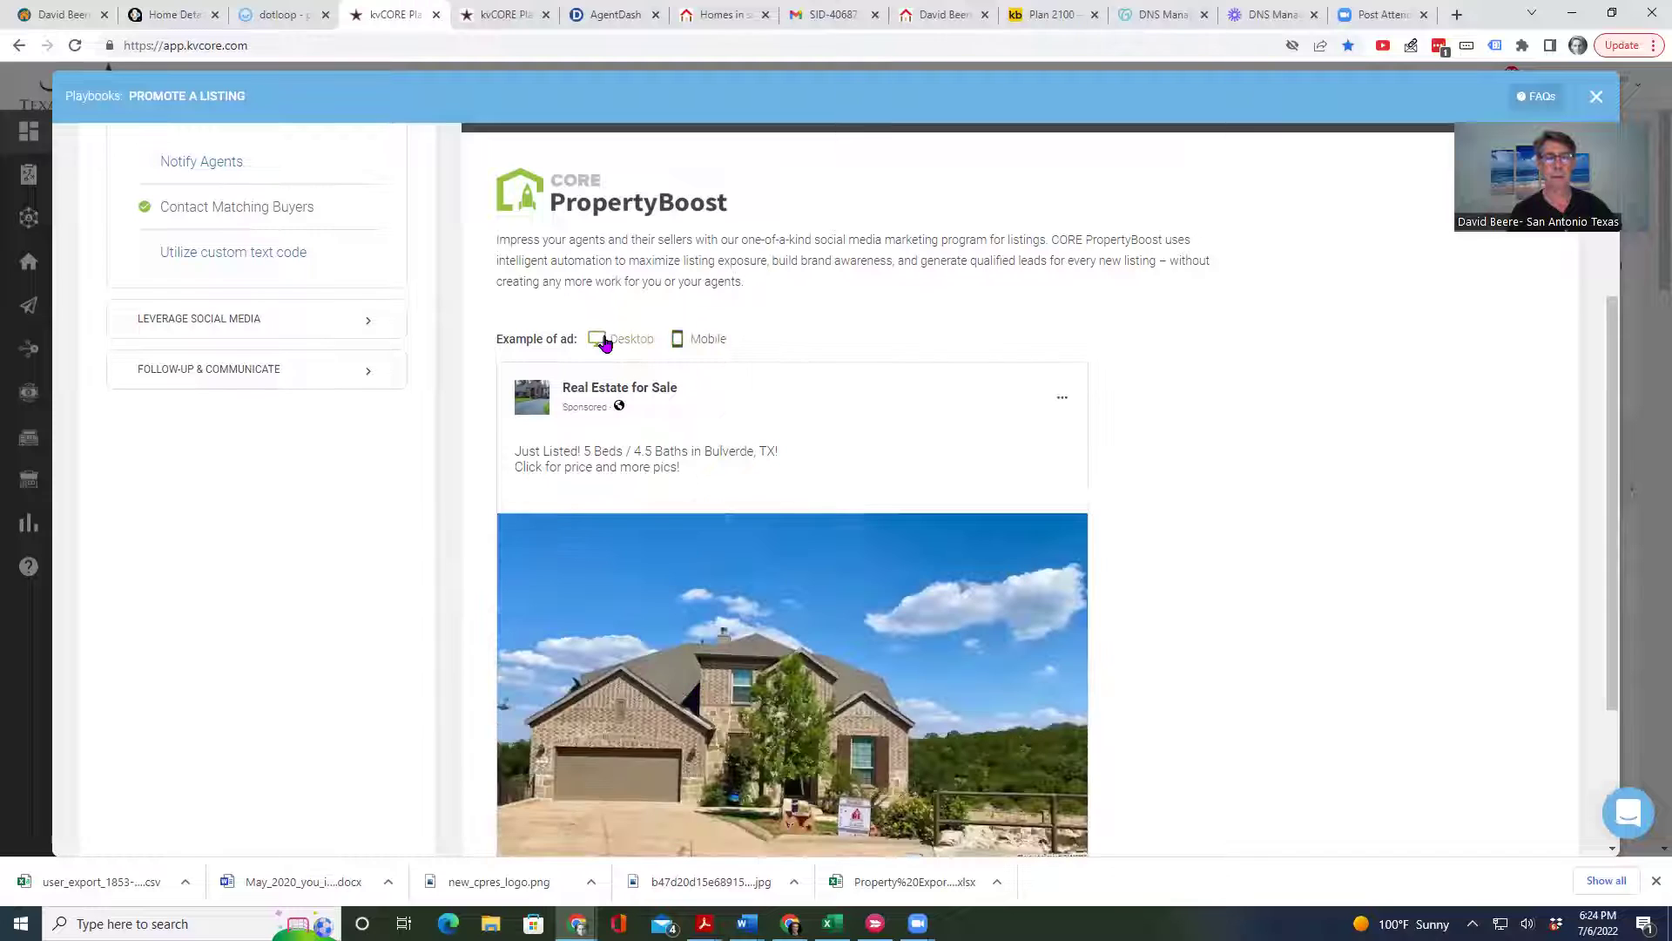
pyautogui.scroll(-2, 1161, 623)
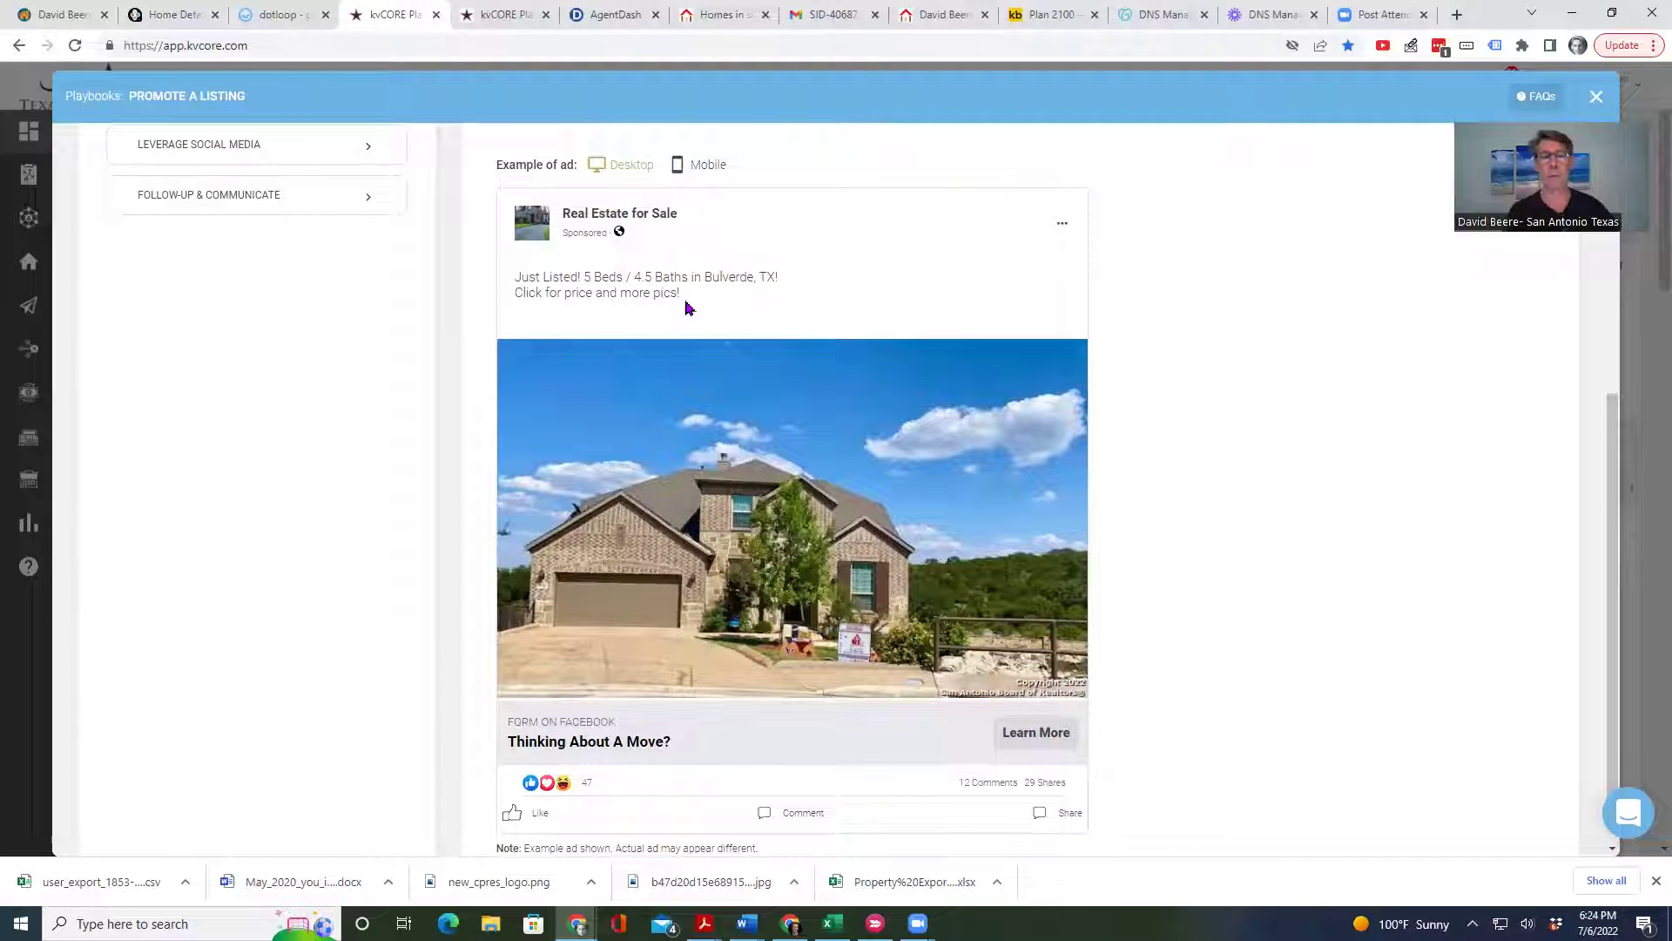
pyautogui.scroll(-1, 1157, 436)
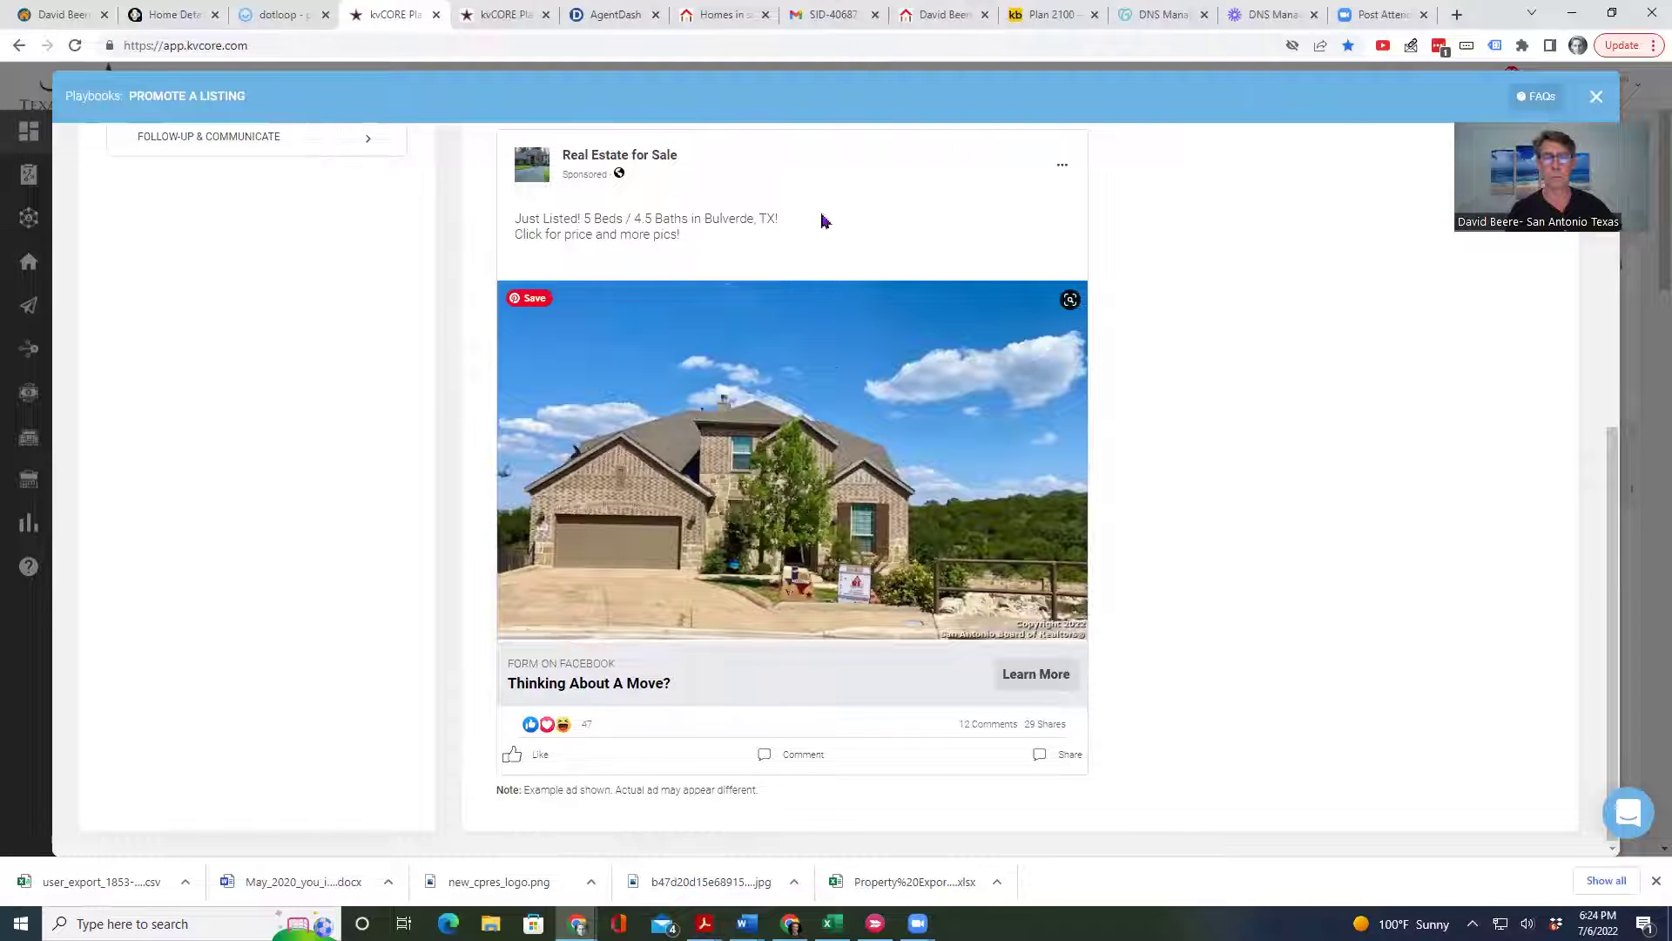
pyautogui.scroll(5, 1200, 577)
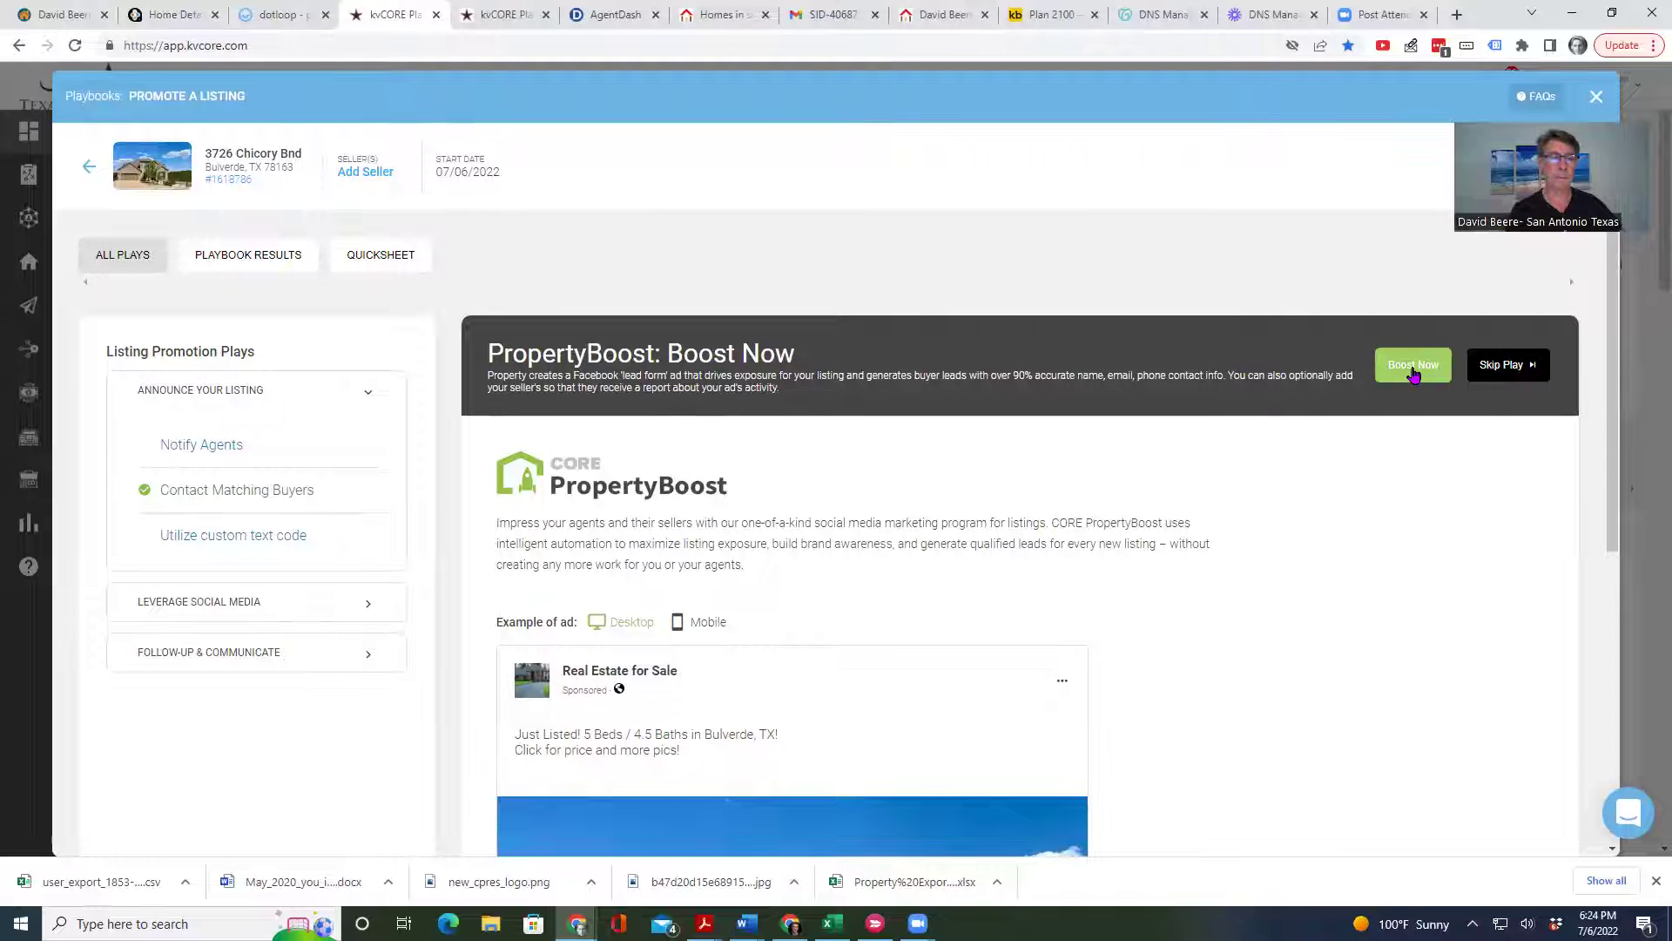
pyautogui.click(1413, 367)
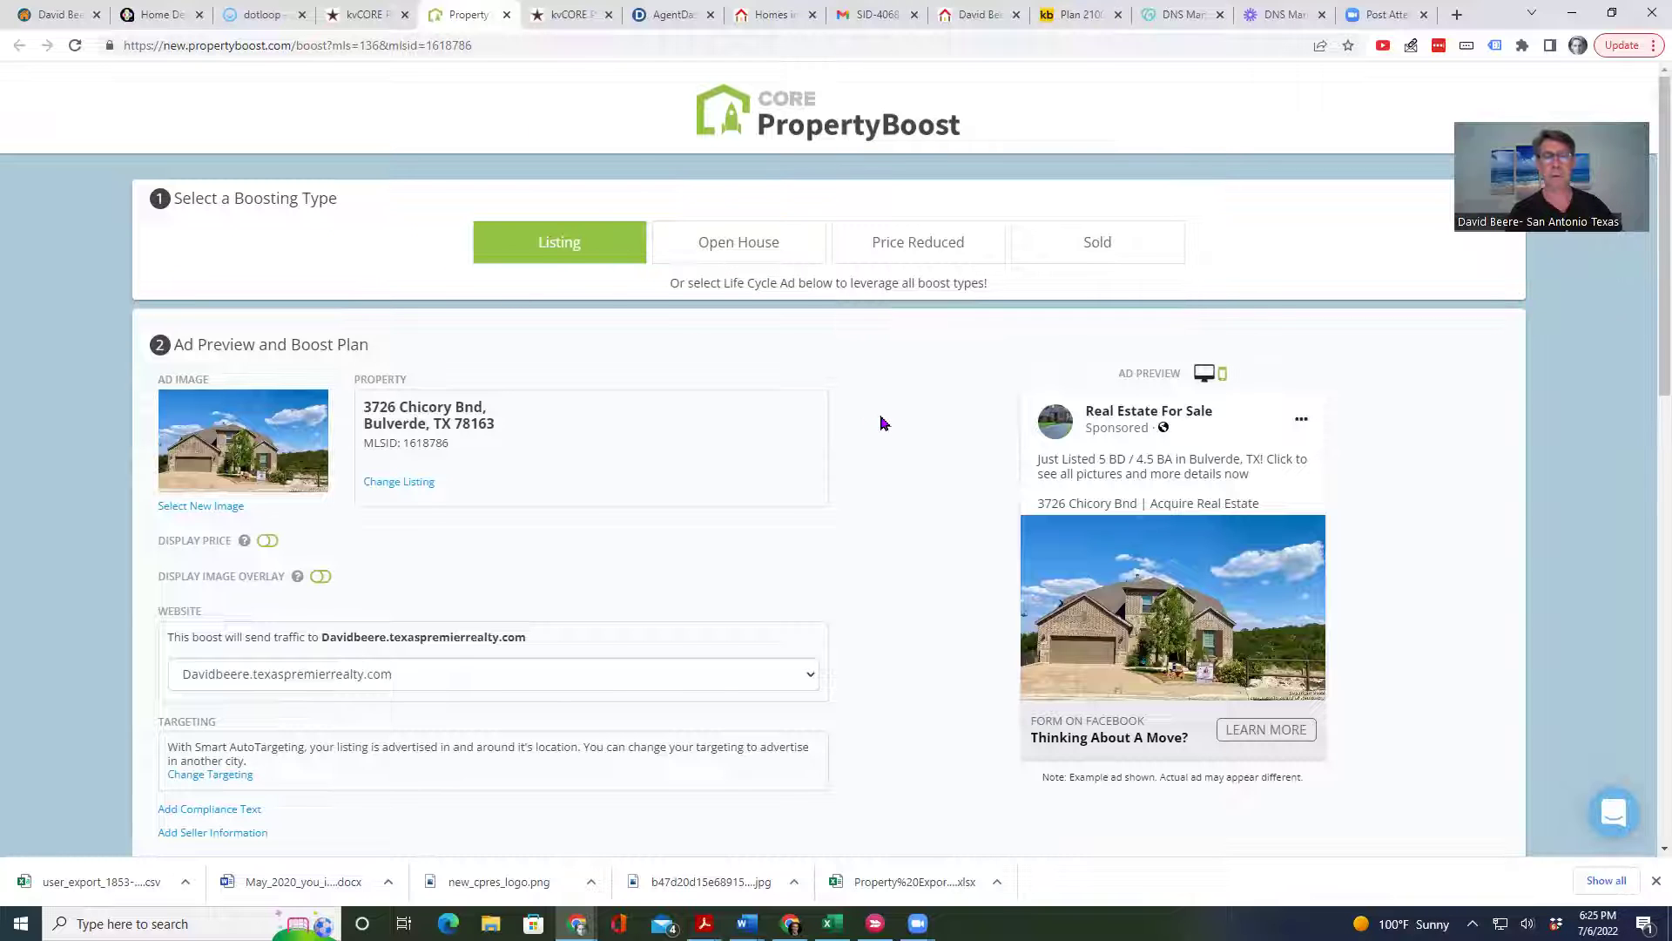
# Scroll through Ad Preview and Boost Plan down to Choose a Pricing Plan
pyautogui.scroll(-1, 881, 421)
pyautogui.scroll(-1, 880, 422)
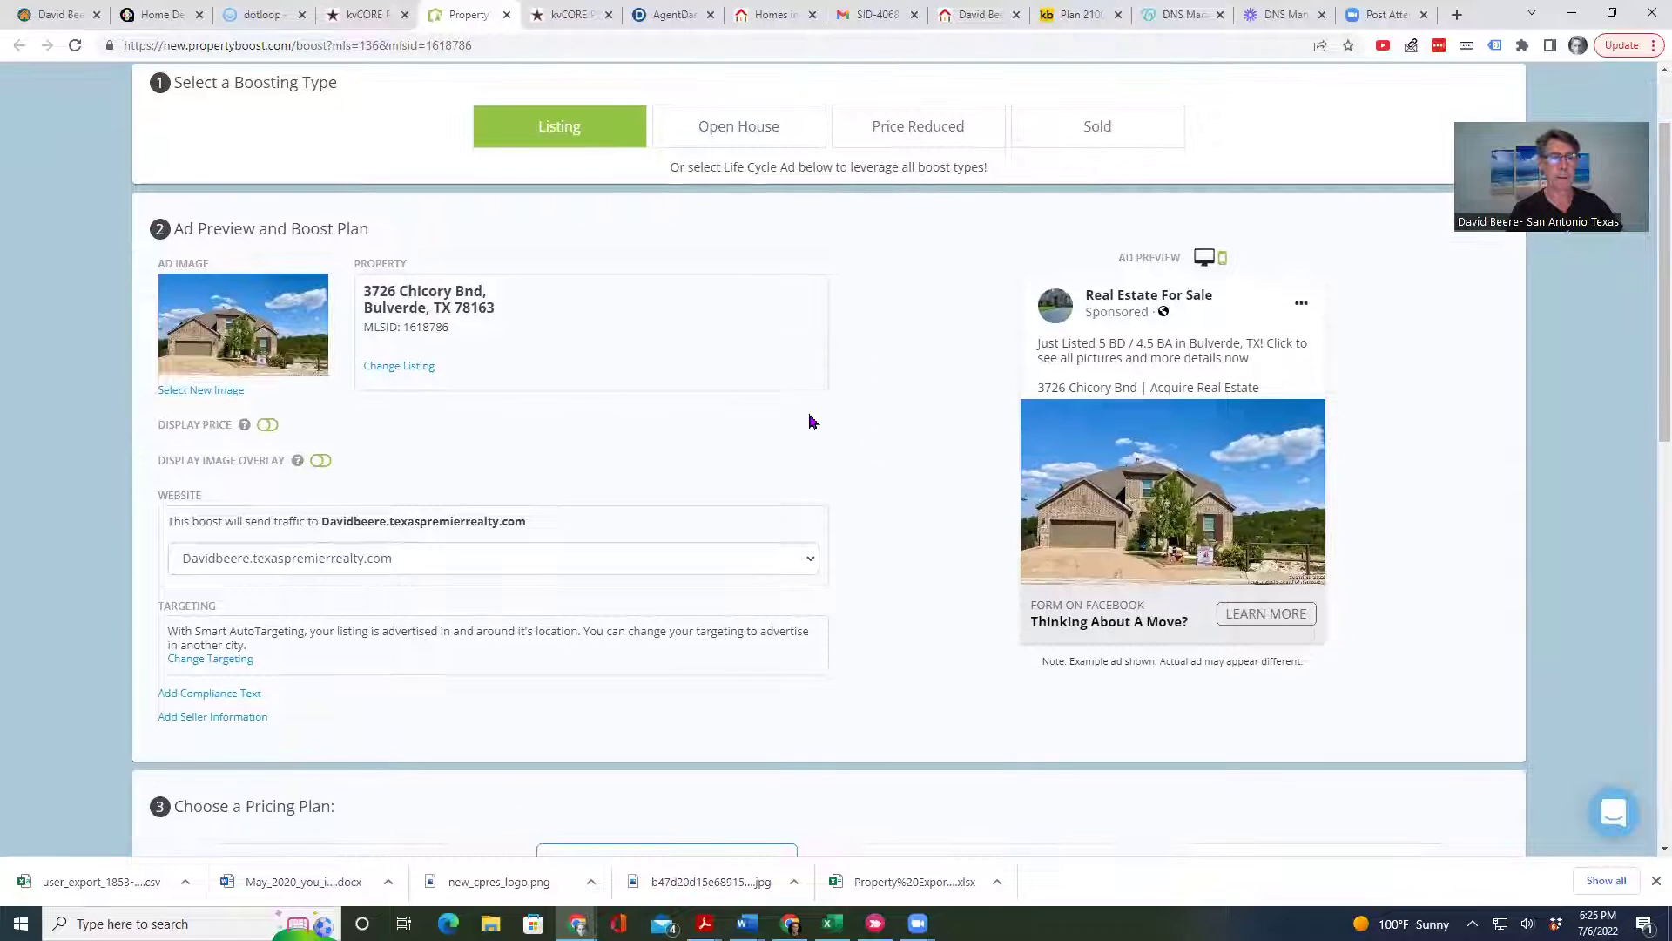
pyautogui.scroll(-2, 863, 597)
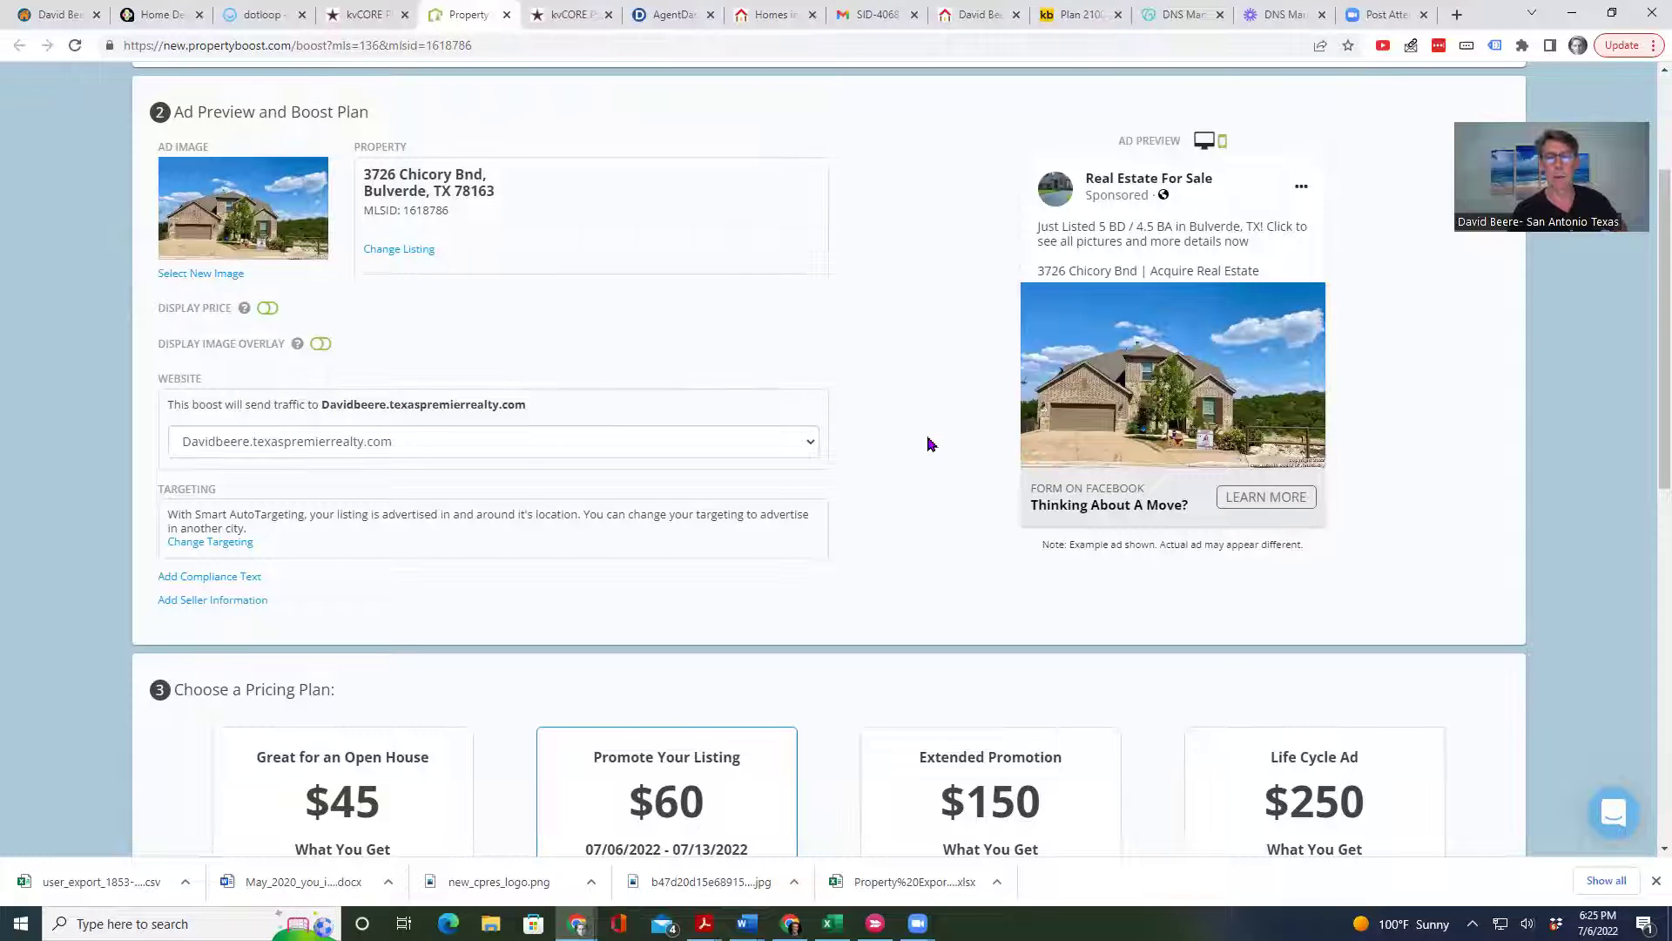
pyautogui.scroll(-2, 906, 444)
pyautogui.scroll(-4, 901, 445)
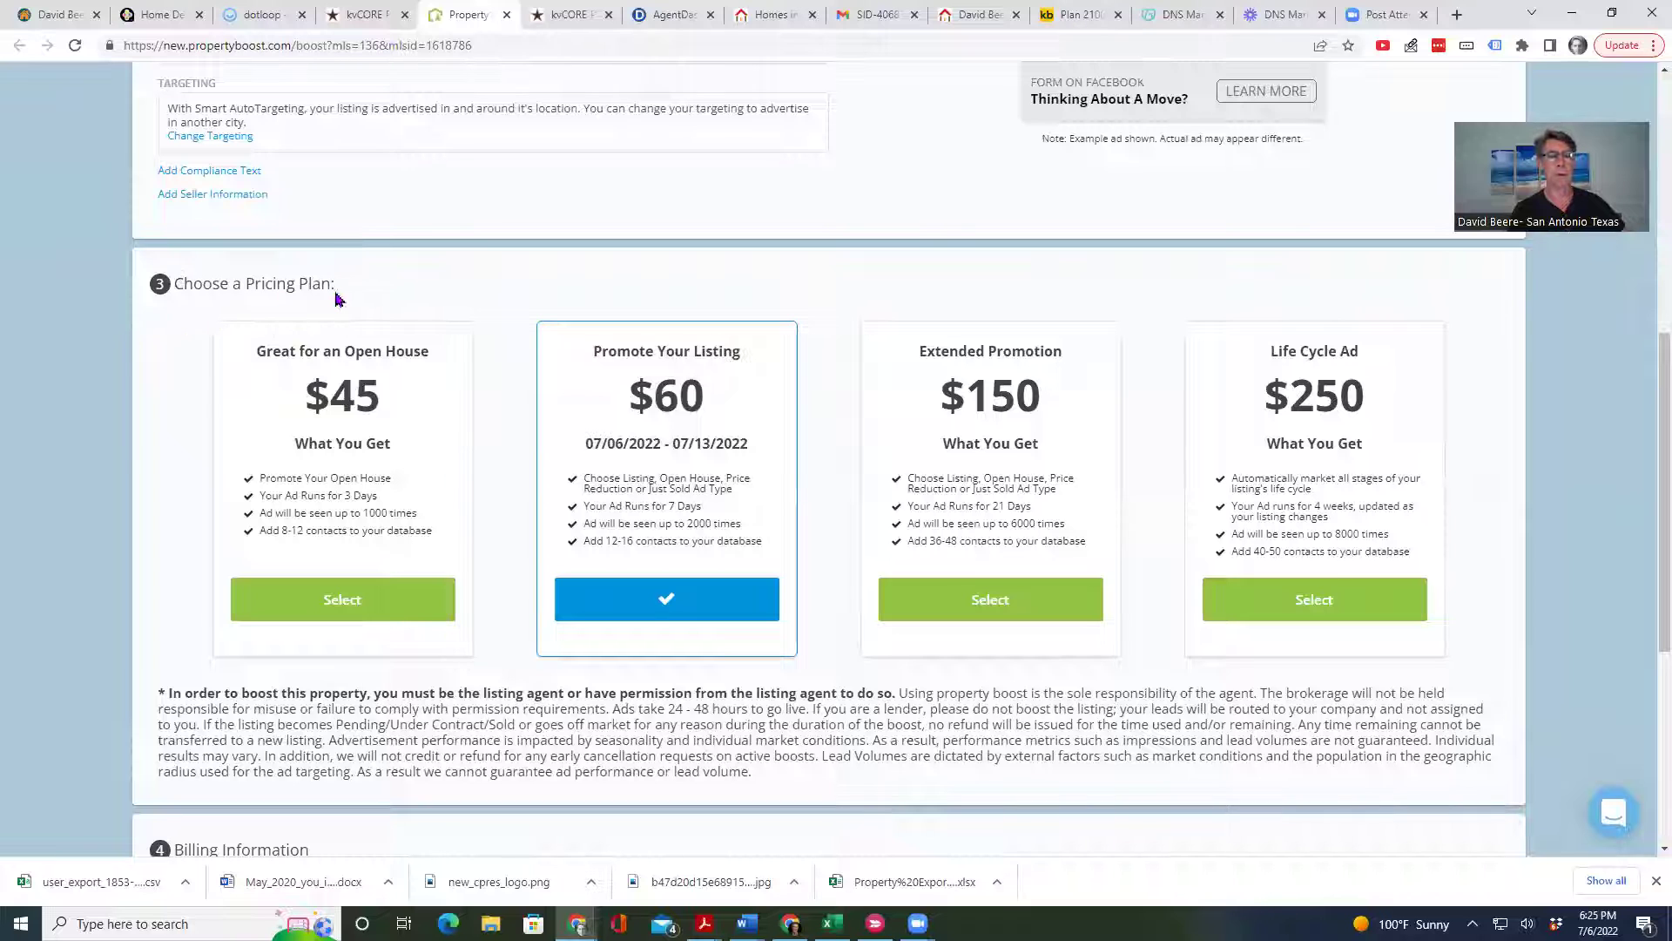
# Select the $45 Great for an Open House plan and complete checkout with the saved card
pyautogui.click(329, 601)
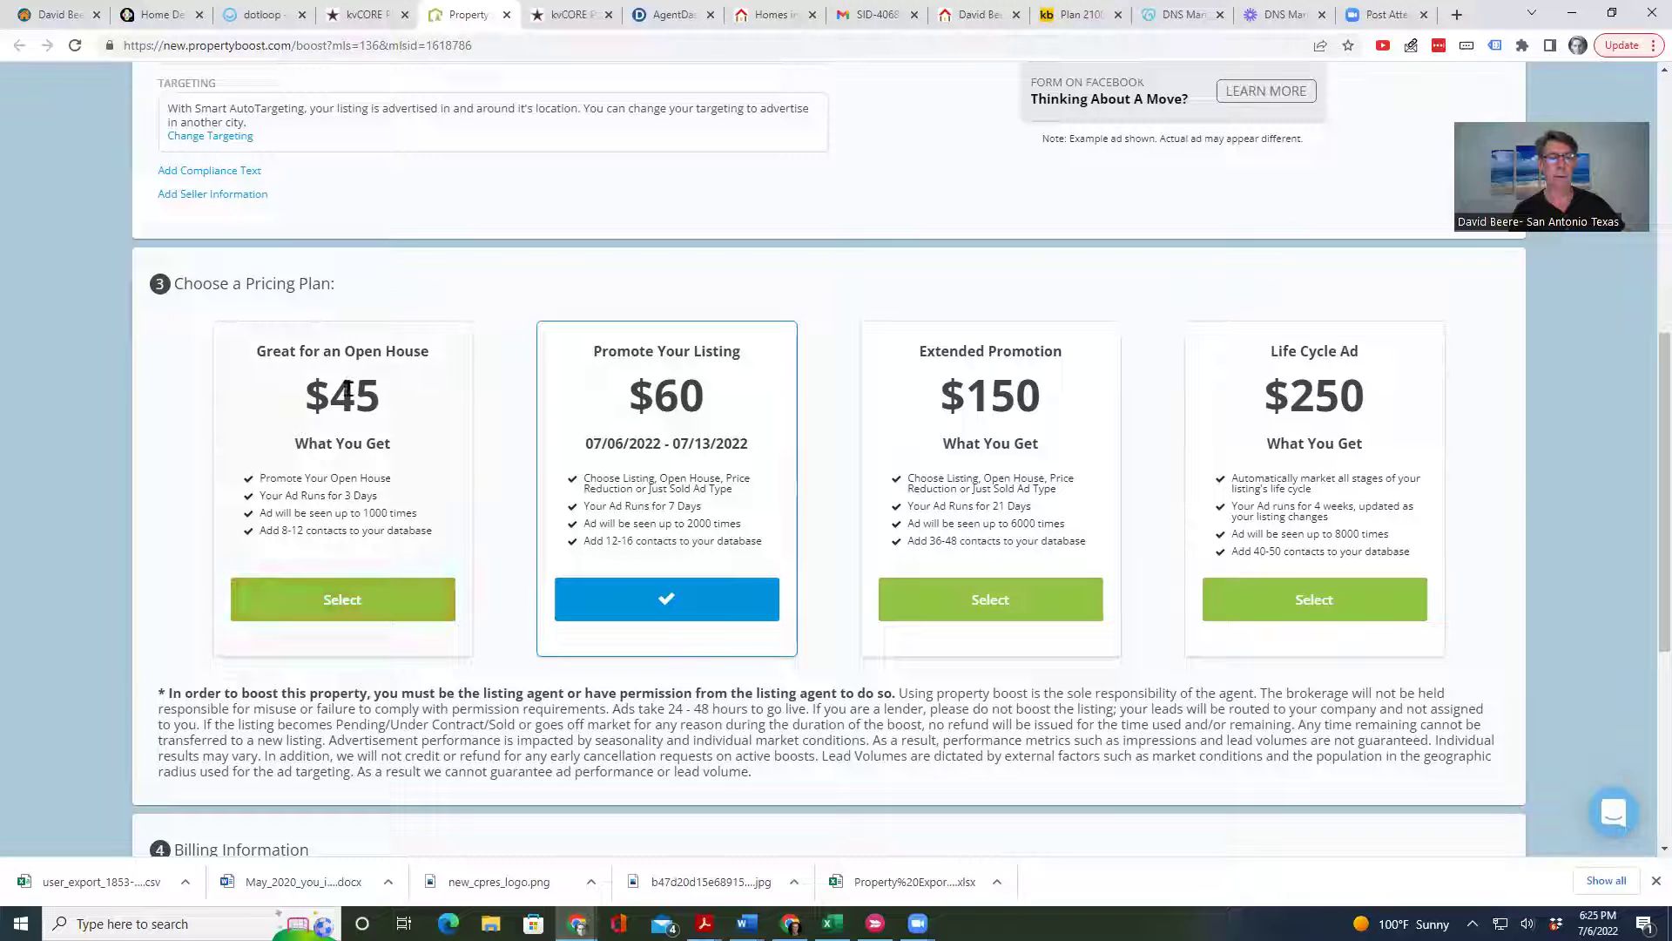
pyautogui.click(336, 599)
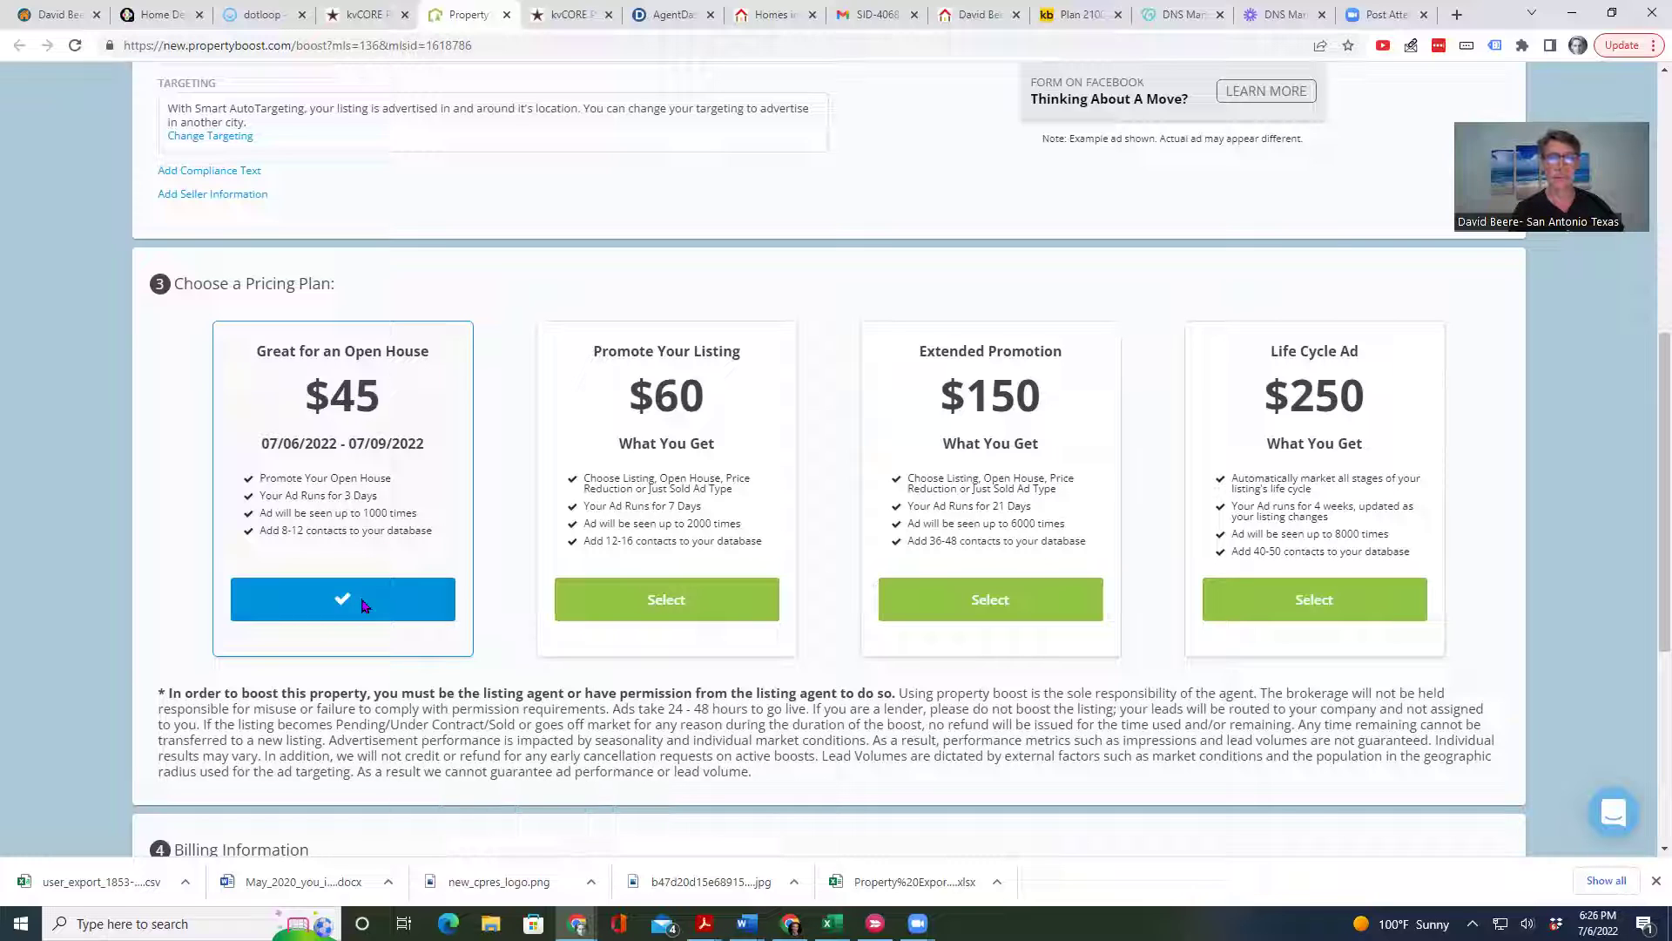
pyautogui.scroll(-4, 1193, 741)
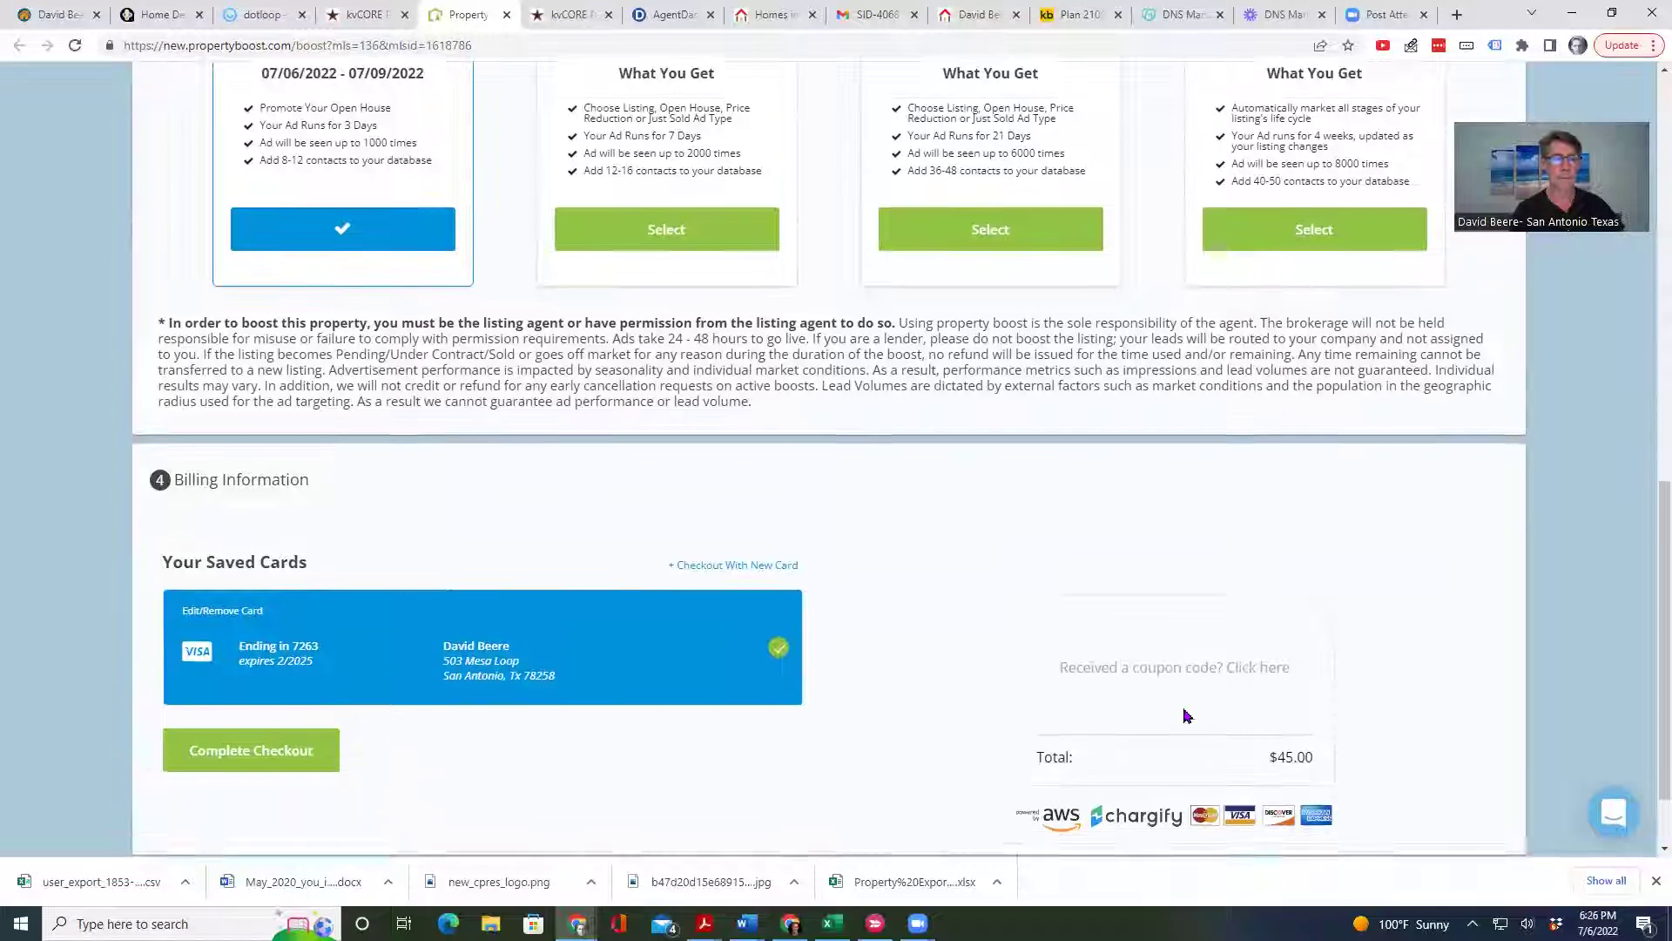
pyautogui.scroll(-2, 1184, 710)
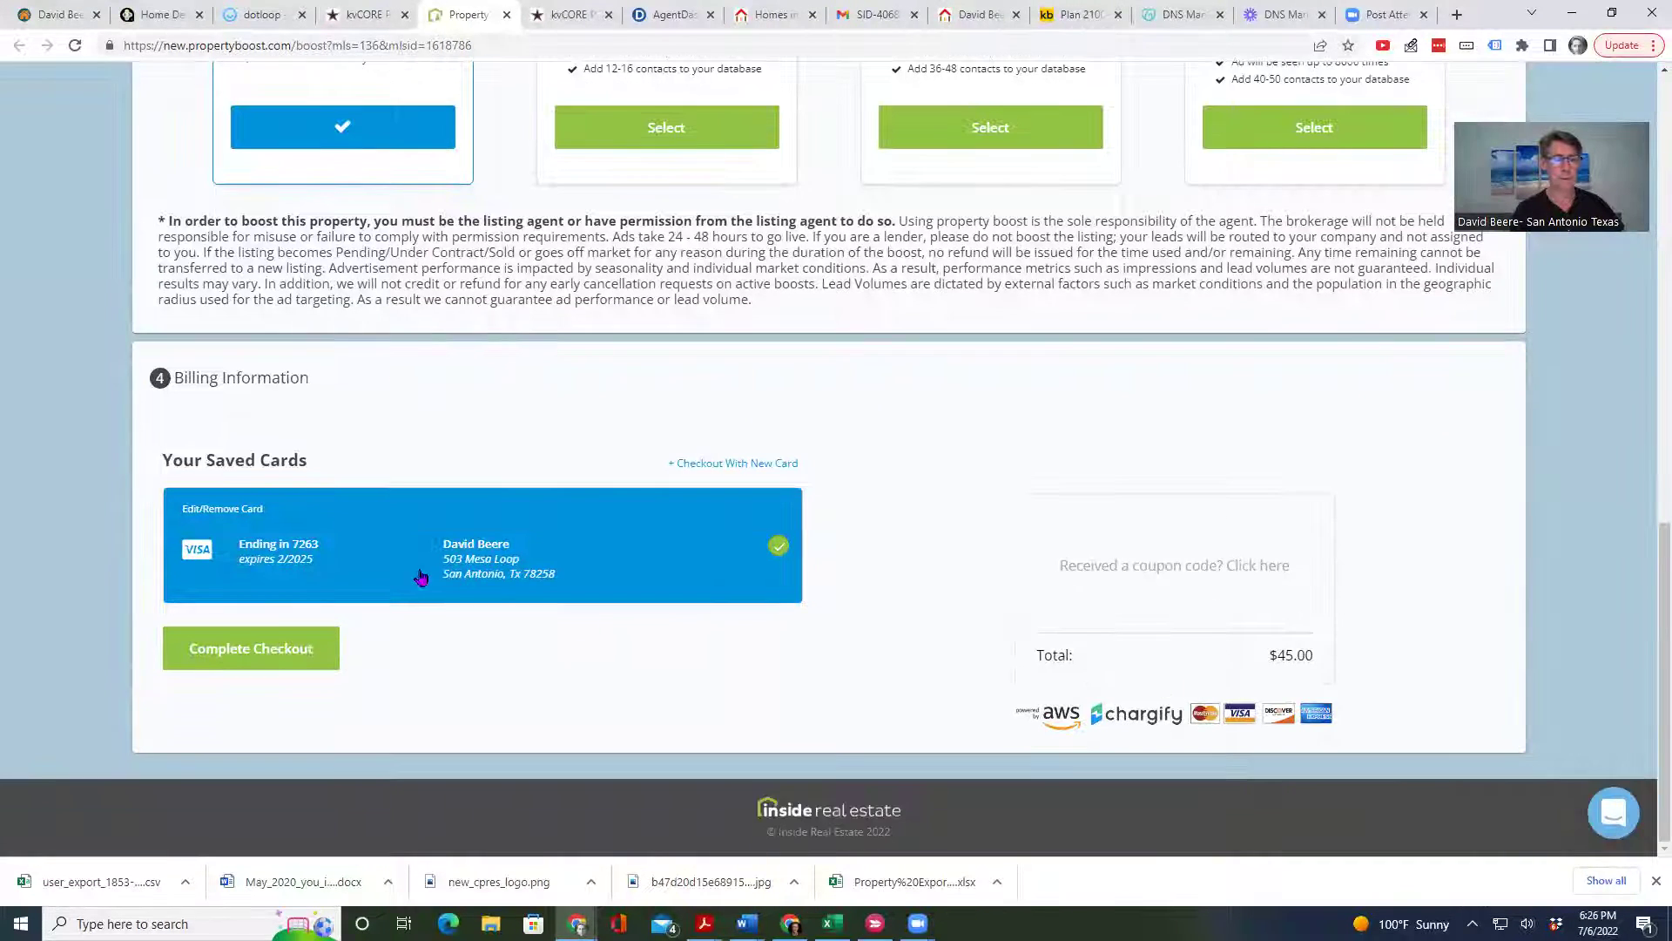
pyautogui.click(239, 653)
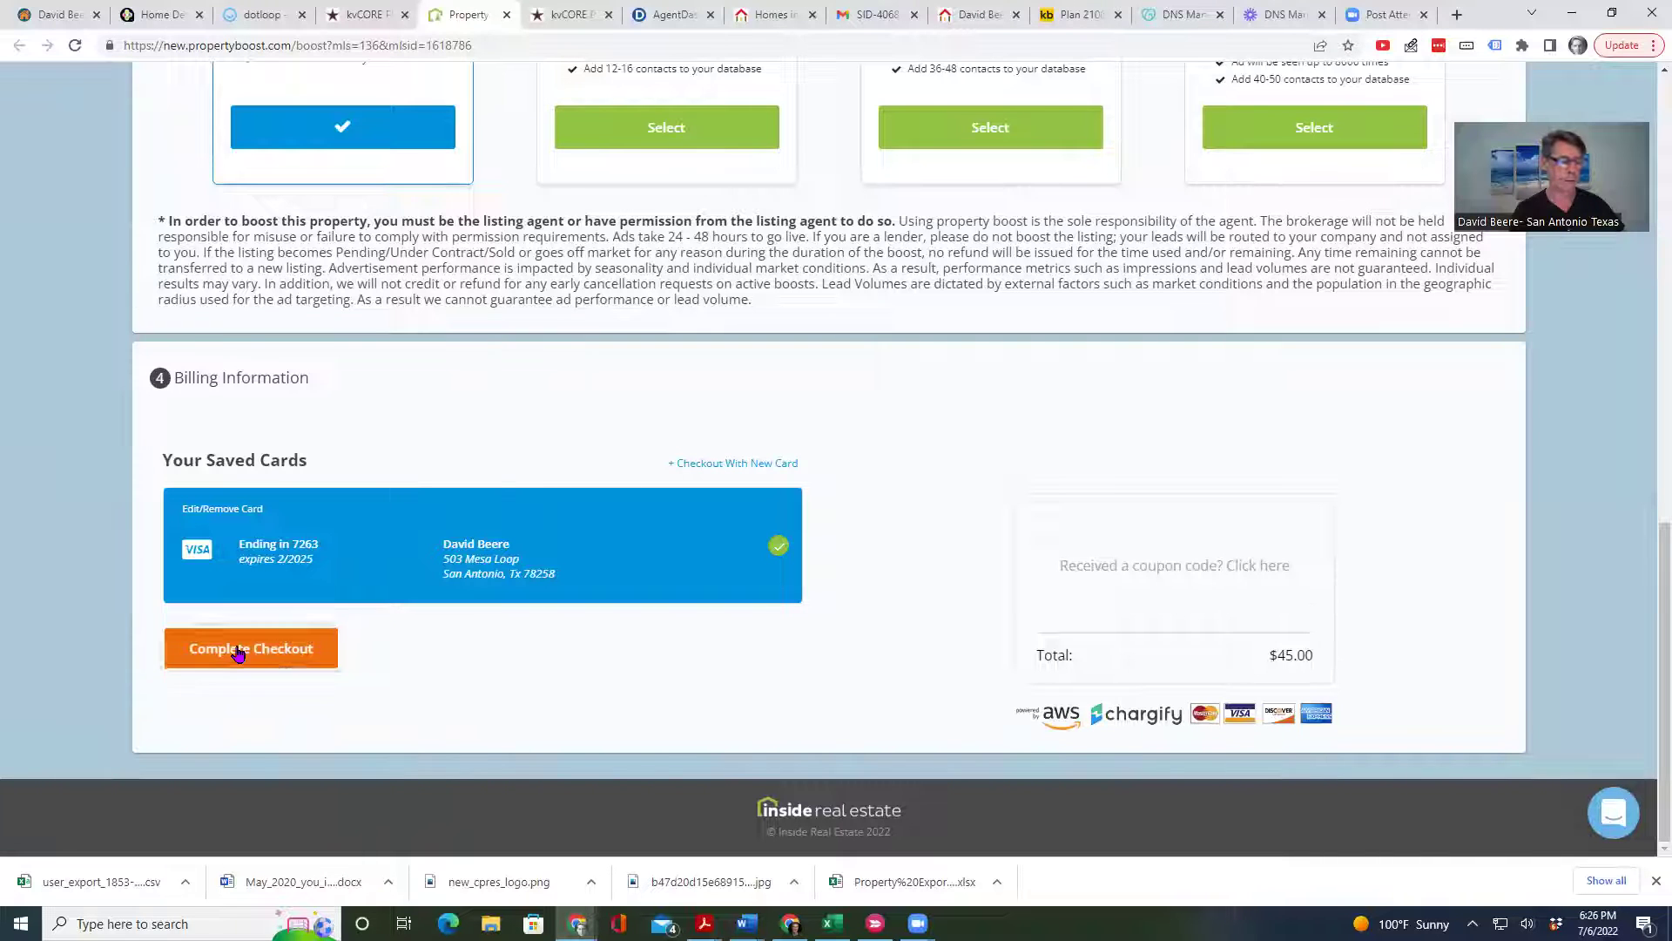